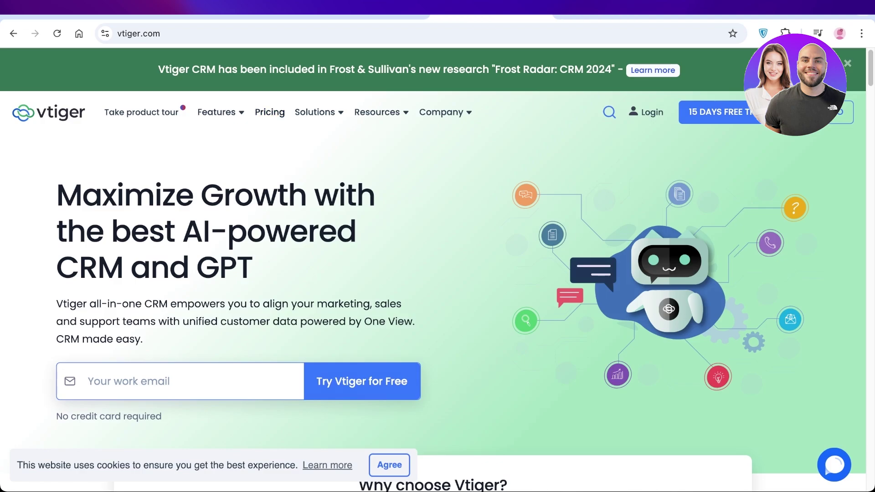
Step: Dismiss the Frost & Sullivan research banner and scroll through the Vtiger homepage
left_click(848, 64)
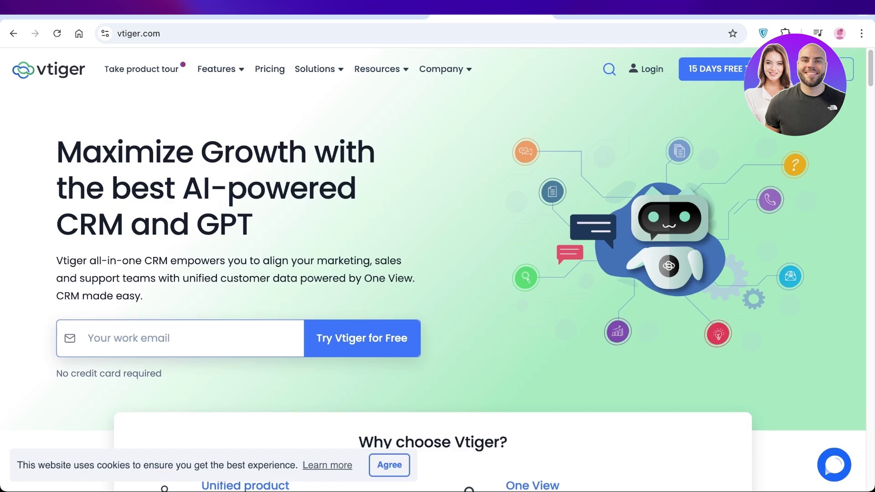
scroll(438, 273, "down", 2)
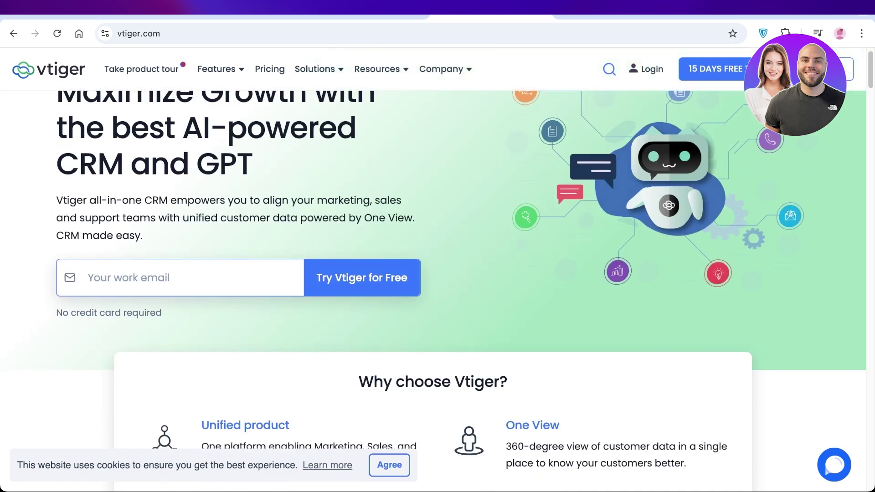
scroll(438, 228, "up", 2)
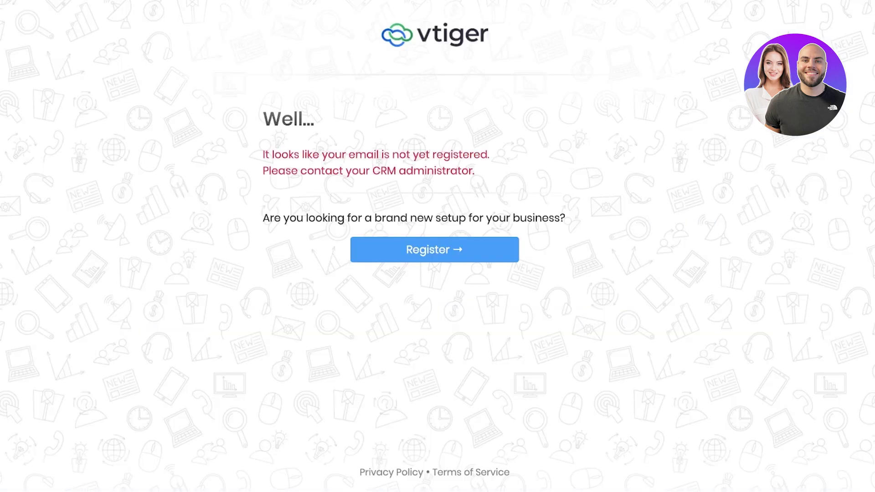
Step: Register a new setup with a last name and company, accepting all three consent boxes
left_click(434, 250)
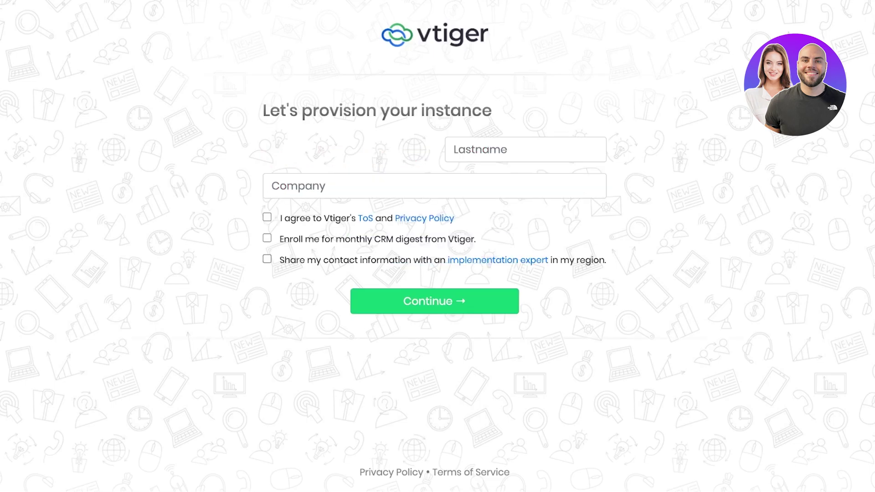
type("D")
key("BackSpace")
type("Davis")
left_click(292, 186)
type("Spencer")
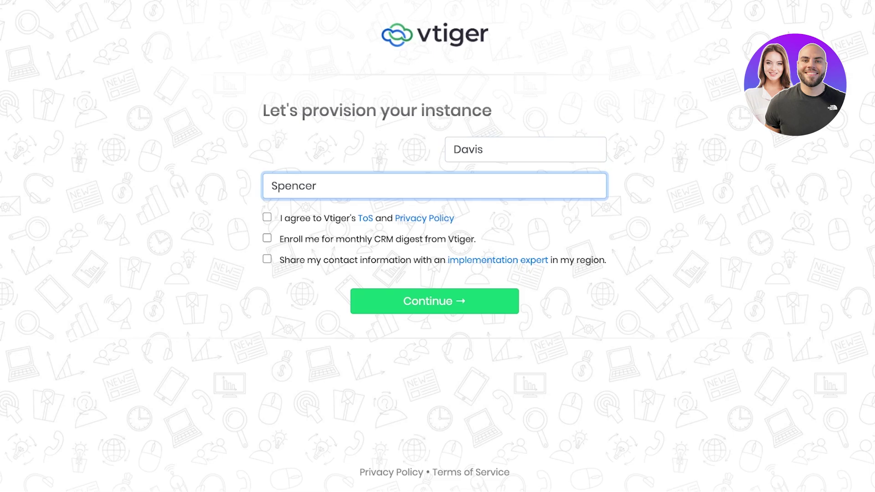
left_click(267, 217)
left_click(267, 238)
left_click(267, 259)
left_click(435, 301)
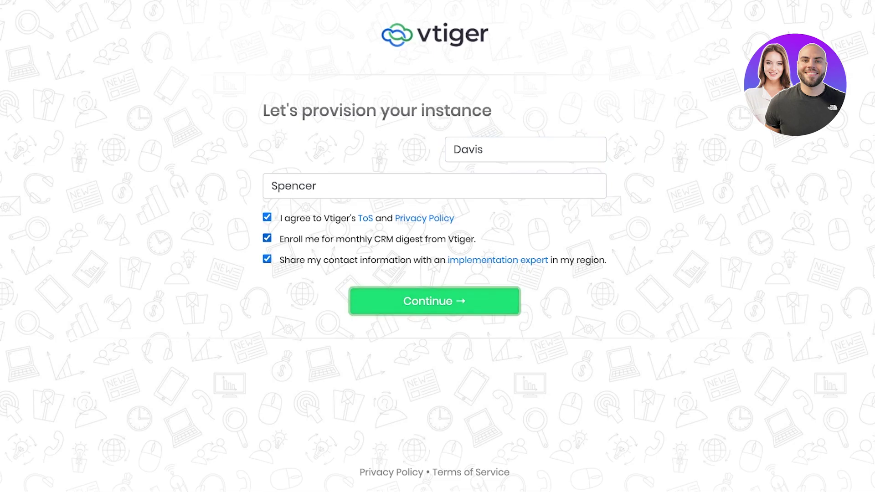
Step: Answer the questionnaire with 1-5 people using the CRM, For Sales
left_click(597, 80)
left_click(502, 129)
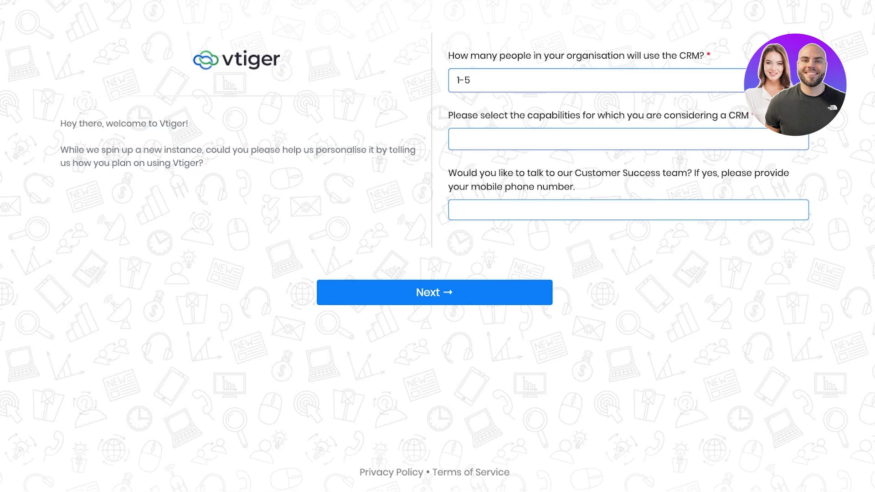
left_click(629, 139)
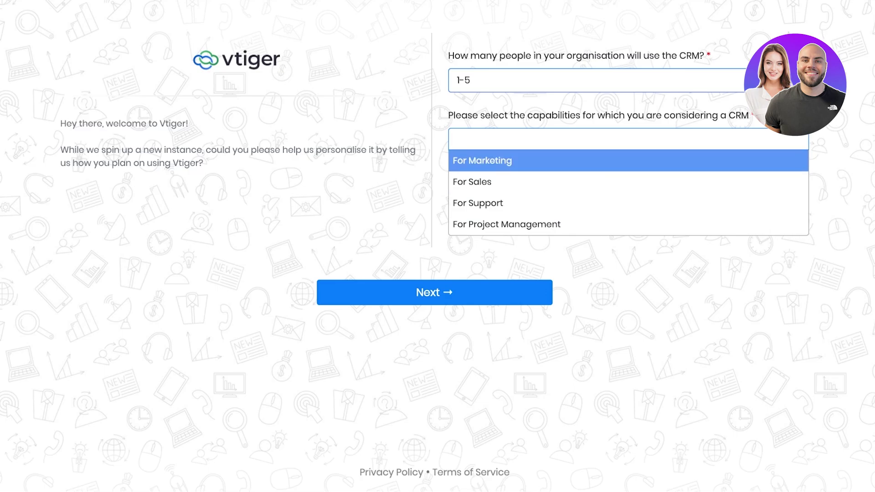
key("Down")
key("Down")
key("Up")
key("Return")
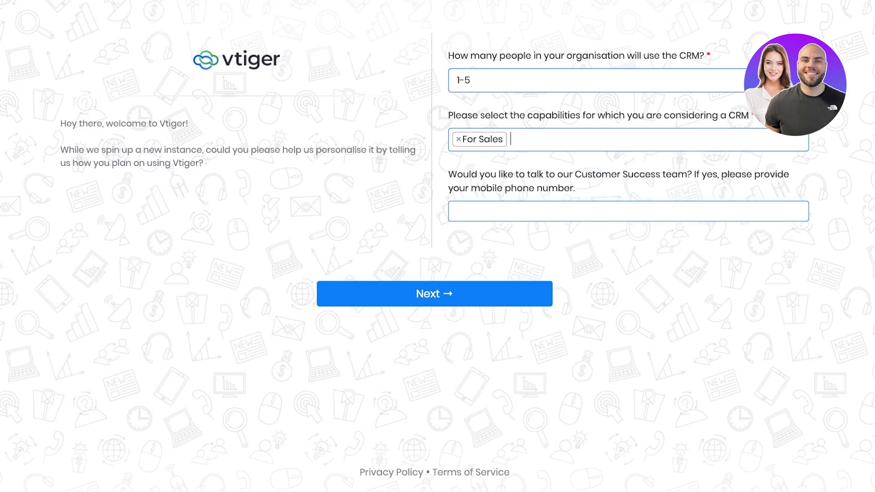
key("Tab")
key("Tab")
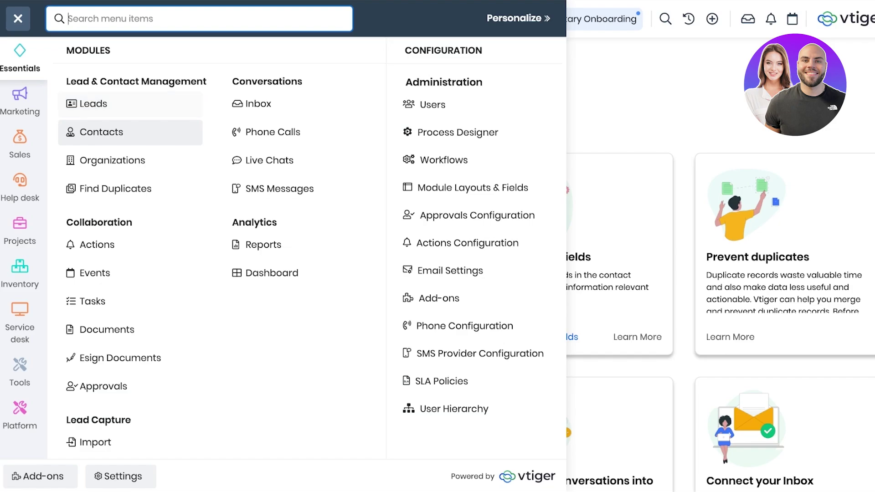
Step: Browse the Marketing, Sales, Help desk, Projects and Service desk modules, then open Leads from Essentials
left_click(19, 103)
left_click(19, 146)
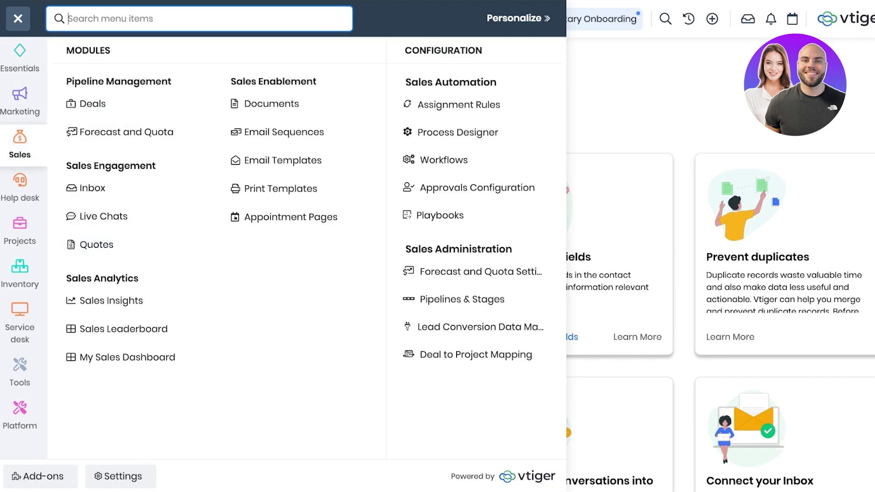
left_click(19, 189)
left_click(20, 232)
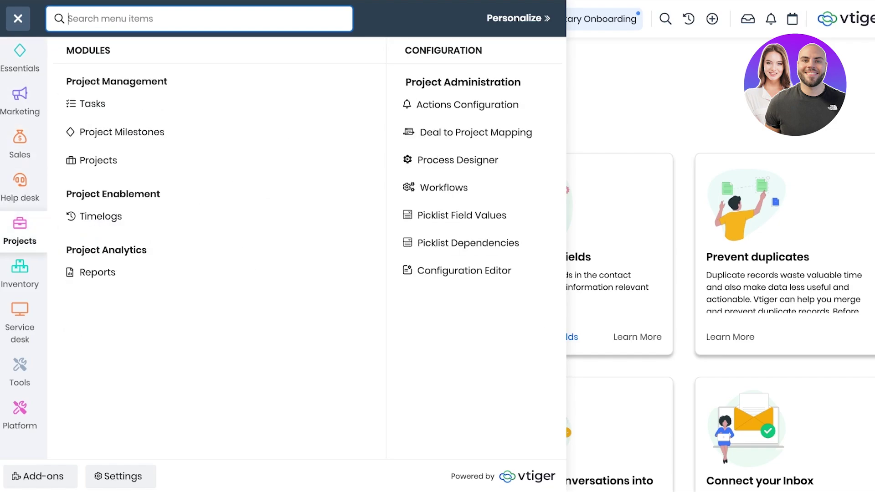
left_click(19, 326)
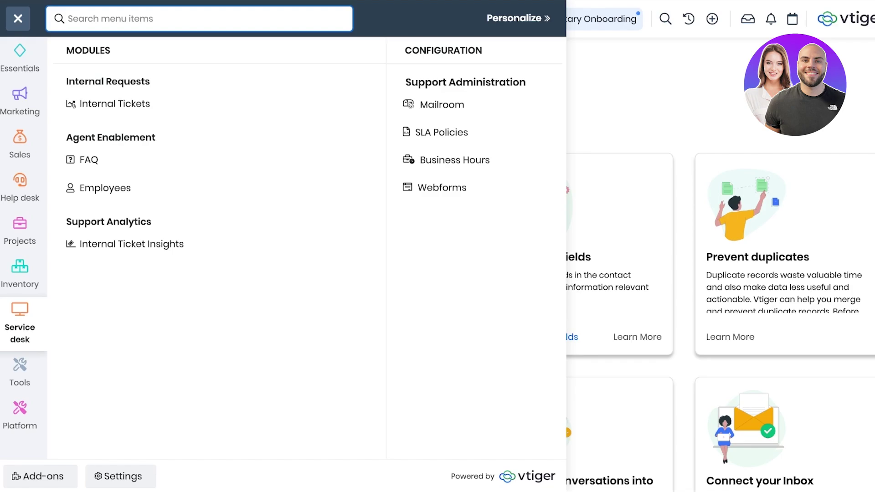
left_click(19, 60)
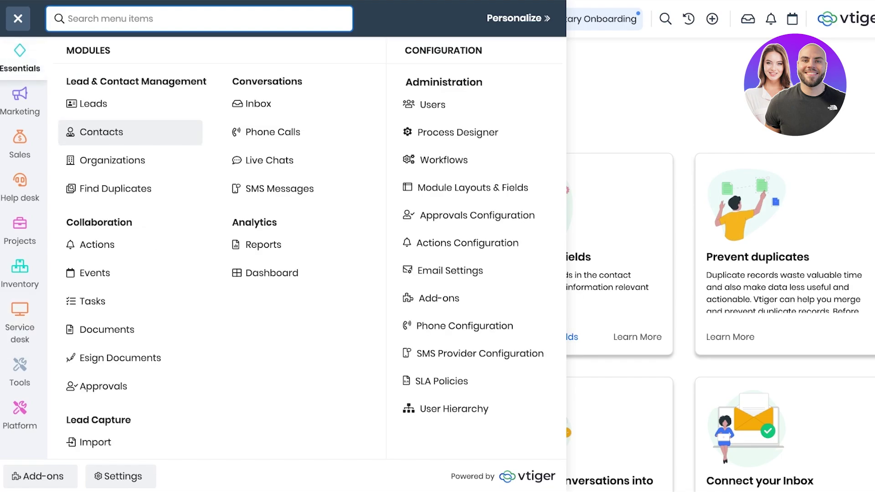
key("Tab")
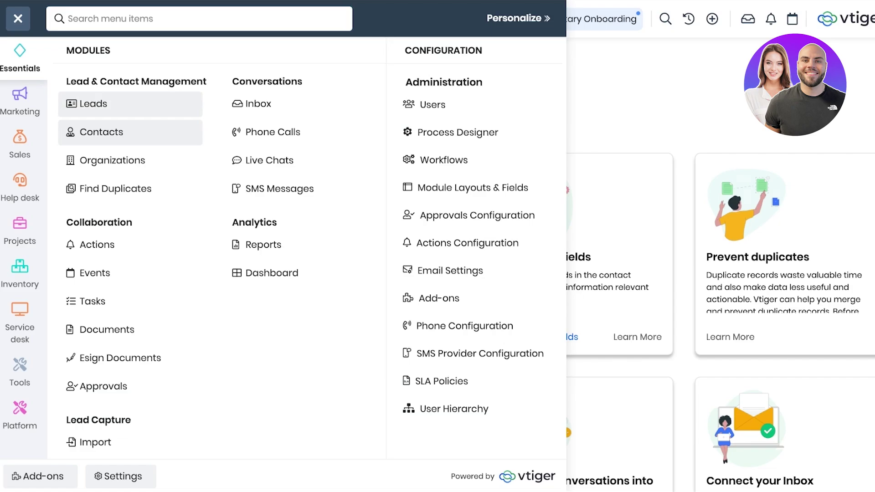
key("Return")
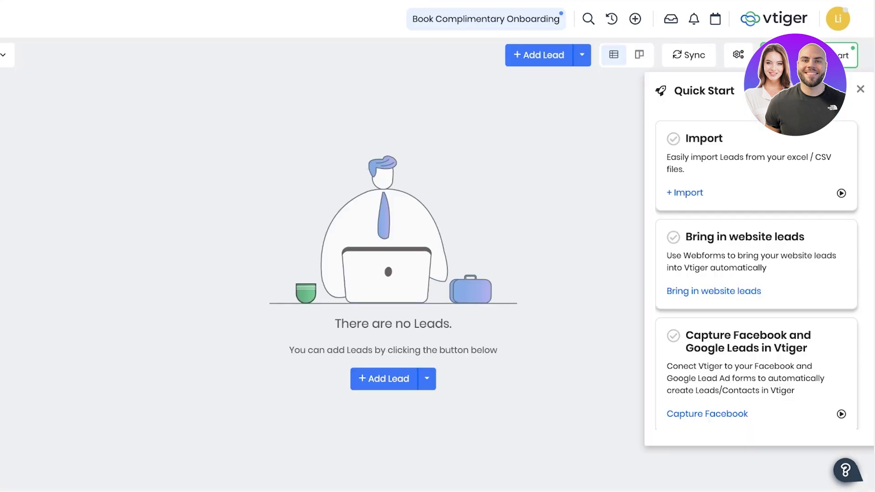
Step: Add a lead with its first and last name, keep the current user as assignee, and save
left_click(860, 89)
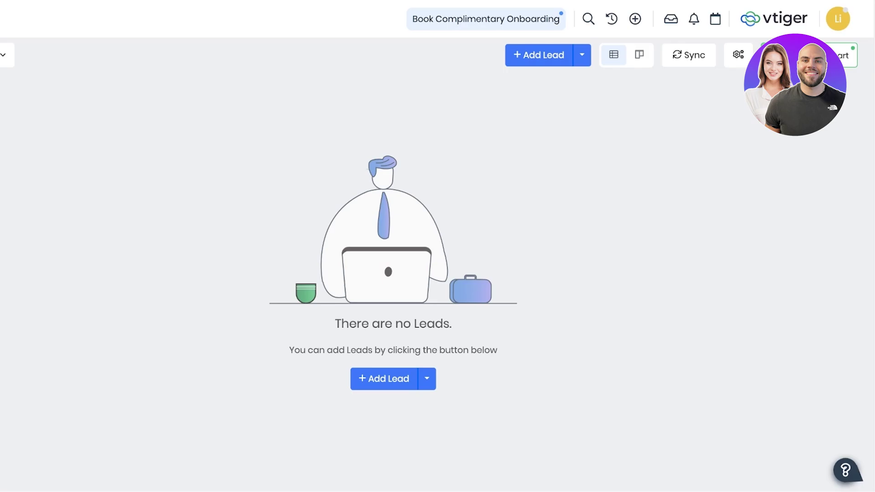
left_click(539, 55)
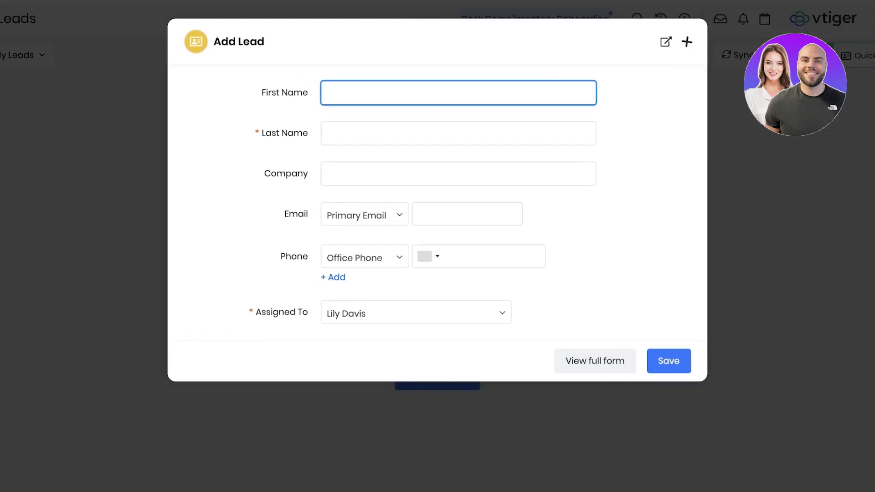
key("Tab")
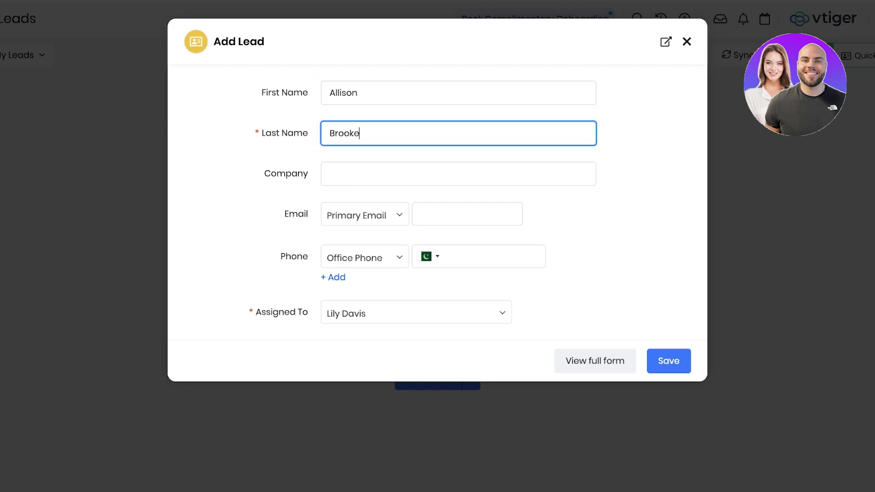
left_click(416, 313)
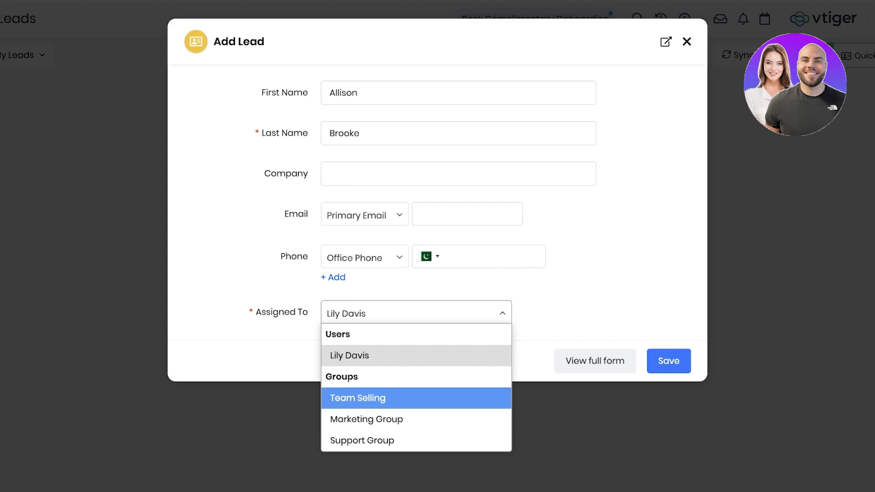
key("Escape")
left_click(669, 360)
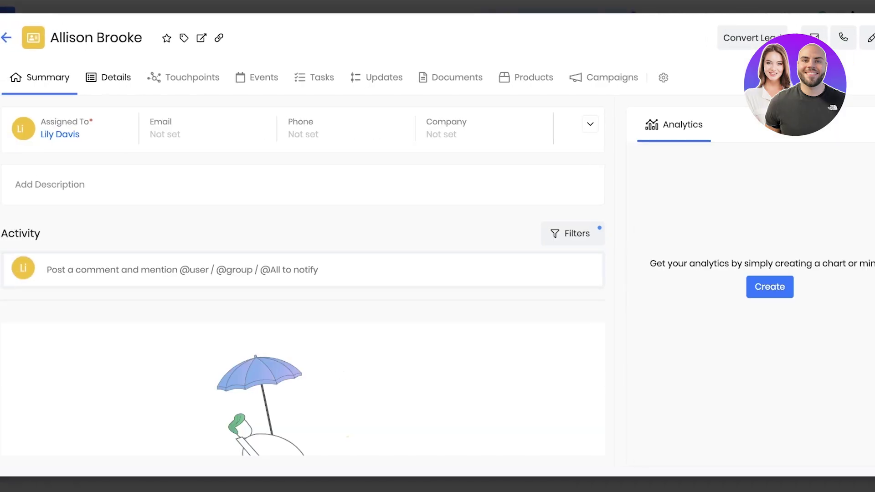
Step: Open the lead's Details tab and scroll through its fields
left_click(108, 77)
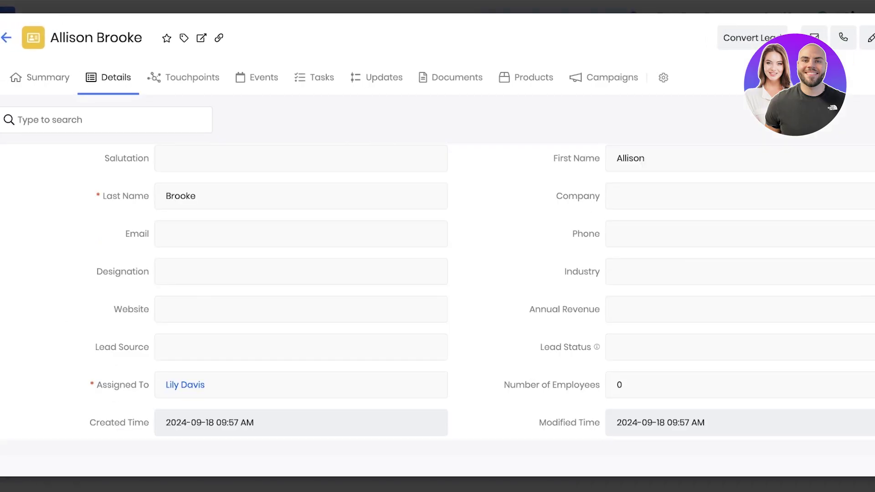
scroll(437, 291, "down", 4)
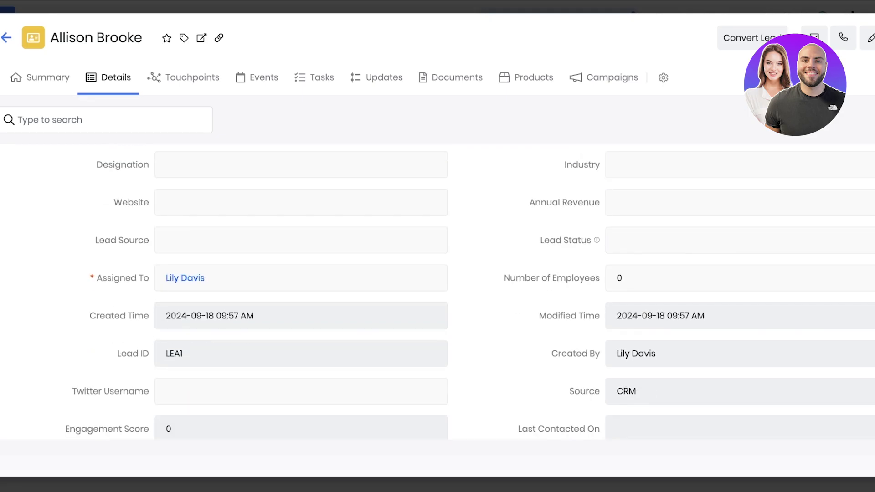
scroll(437, 292, "up", 2)
scroll(301, 292, "up", 2)
scroll(301, 292, "down", 7)
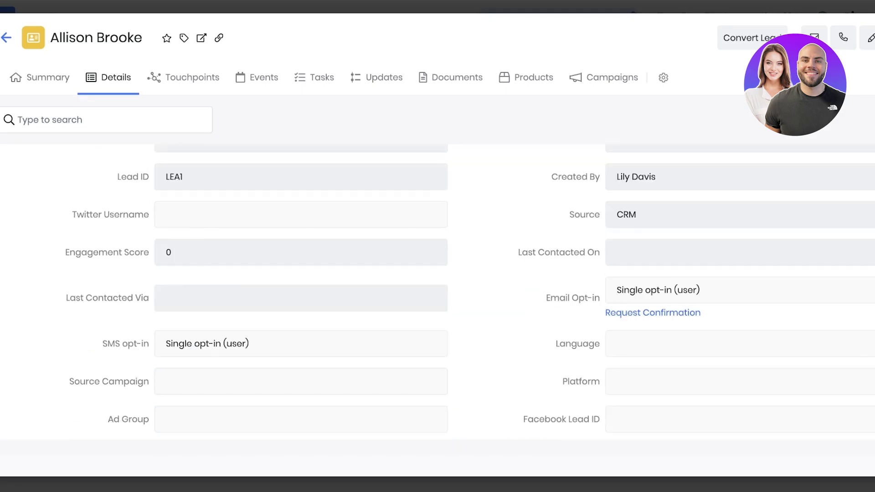
scroll(438, 292, "down", 10)
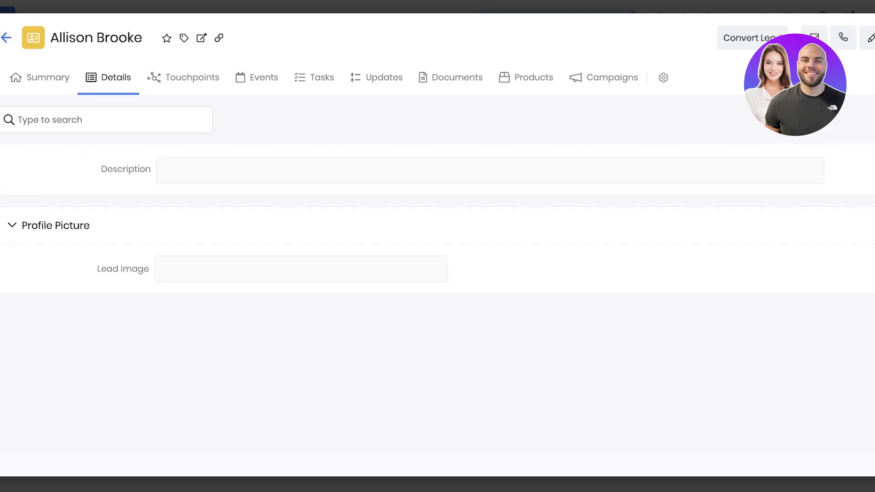
Step: Review the lead's Touchpoints, Events, Tasks, Updates, Documents, Products and Campaigns sections
left_click(257, 77)
left_click(183, 77)
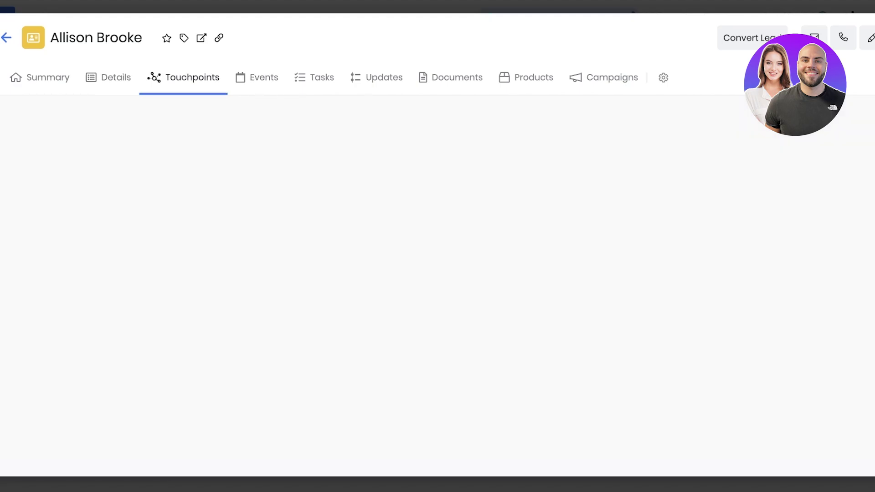
left_click(256, 77)
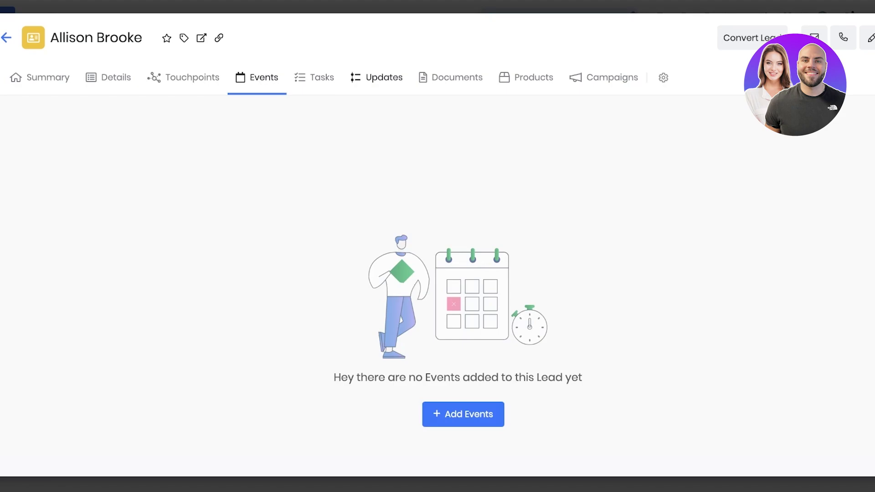
left_click(376, 78)
left_click(314, 77)
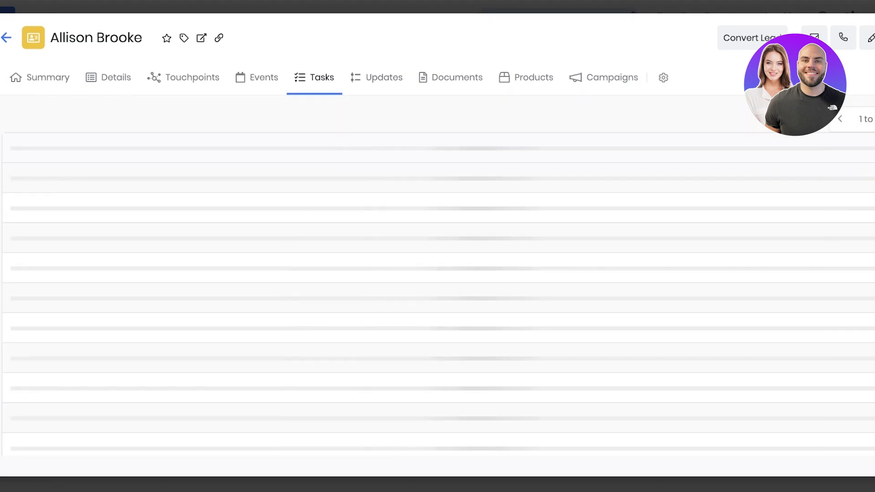
left_click(376, 77)
left_click(457, 77)
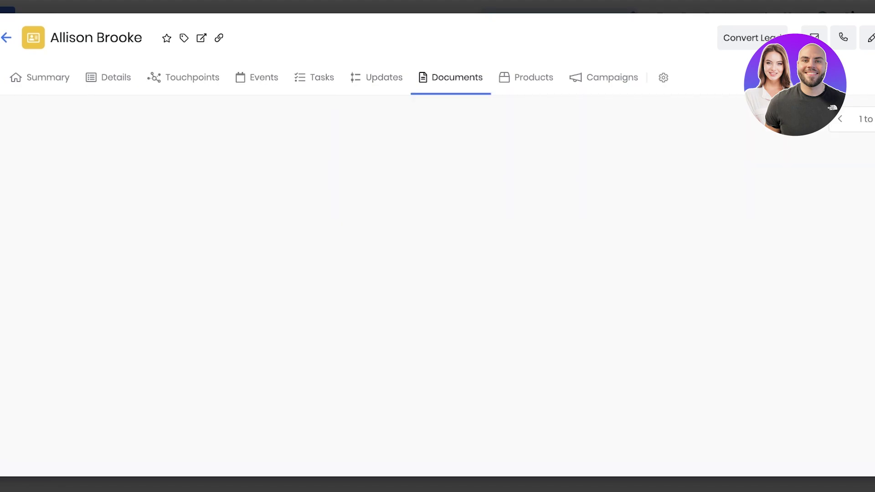
left_click(534, 77)
left_click(612, 77)
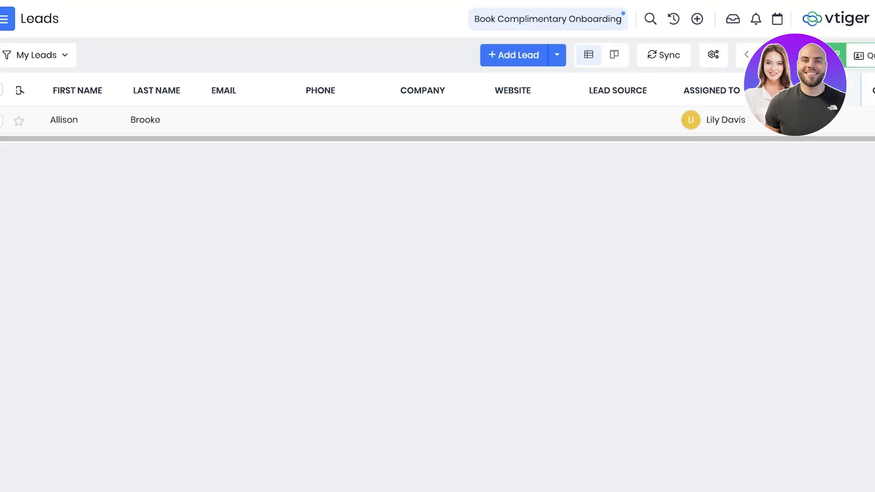
Step: Open the Contacts module and discard the new contact form without saving
left_click(7, 19)
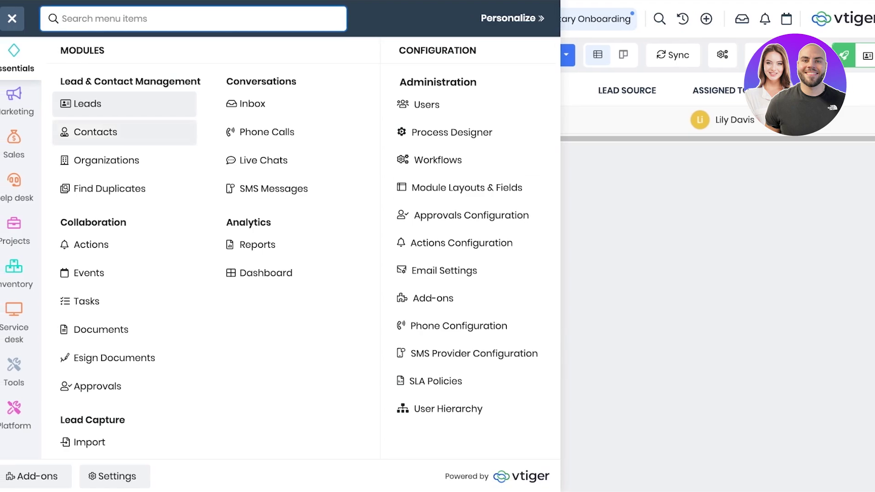
left_click(96, 132)
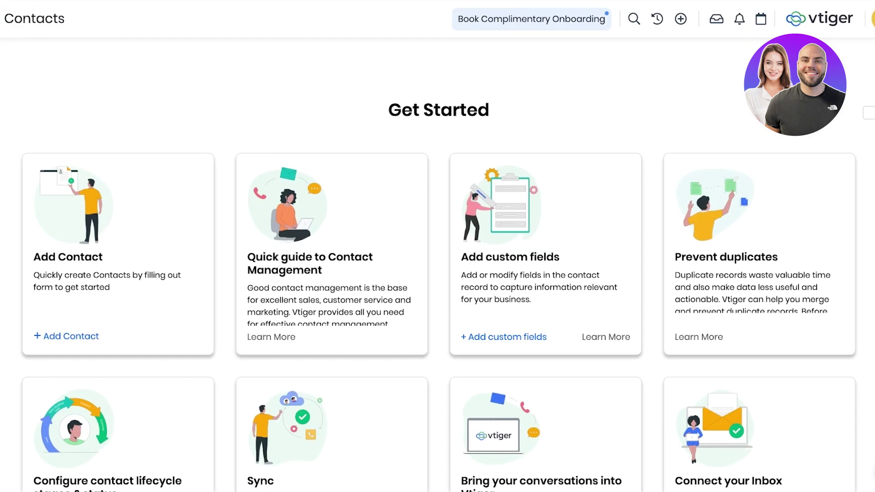
scroll(437, 274, "down", 7)
scroll(437, 274, "up", 7)
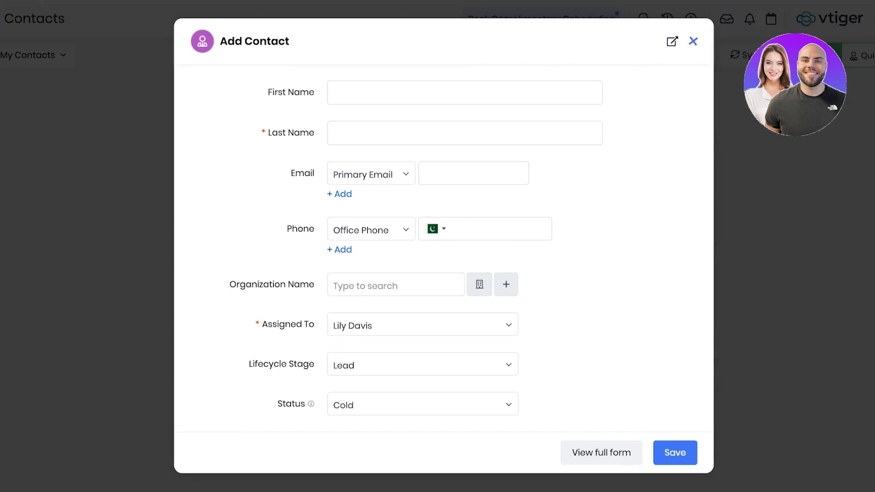
left_click(693, 41)
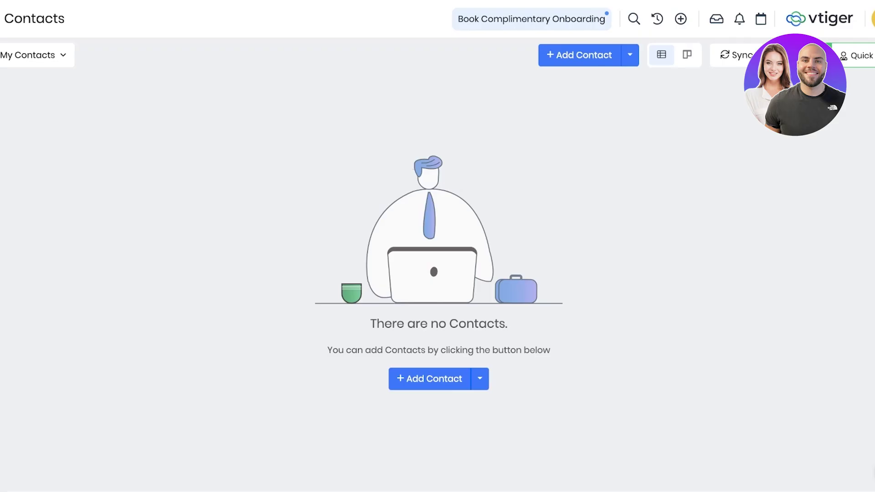
Step: Show the Sync dialog with the Google and Office365 contact connectors
left_click(735, 55)
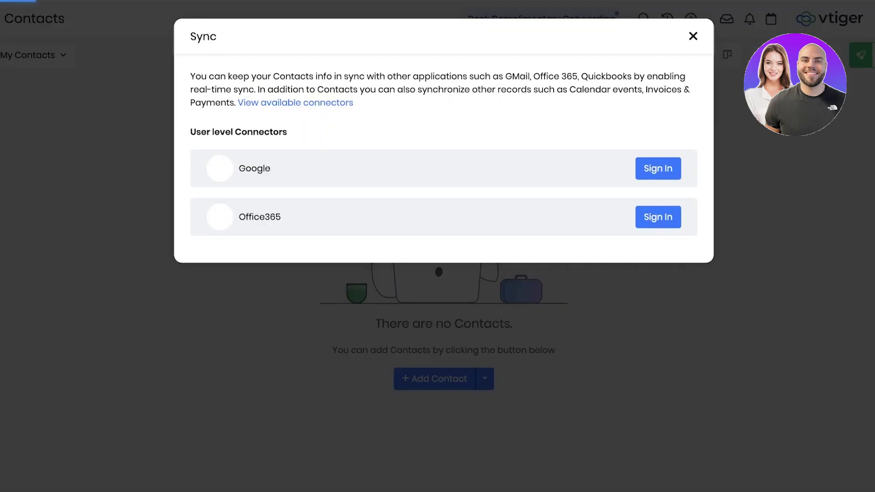
key("Escape")
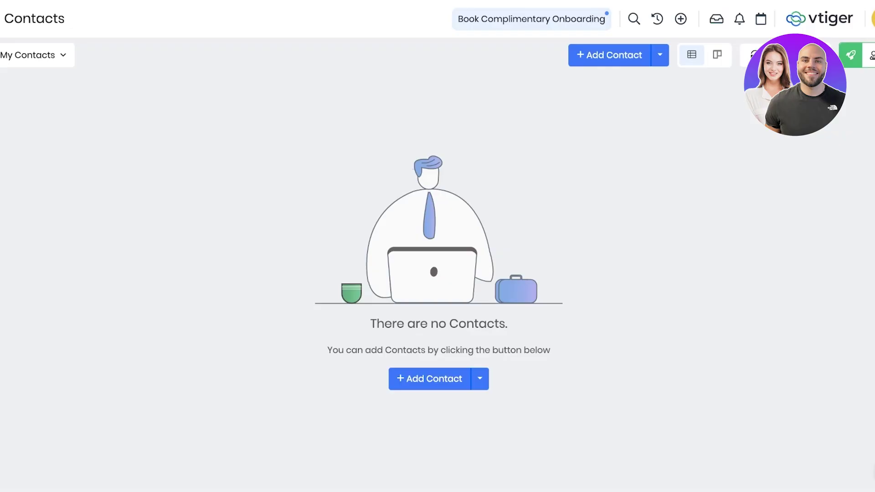
left_click(752, 55)
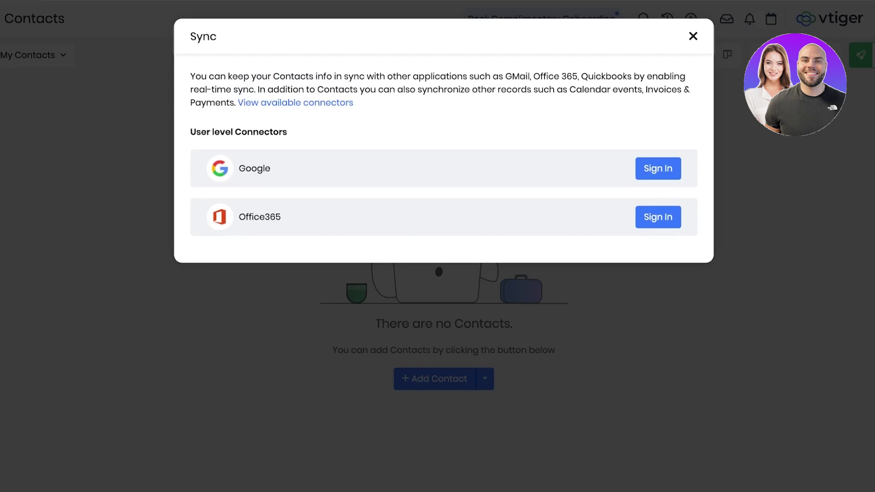
Step: Go to Organizations, discard an unsaved Add Organization form, and reopen the module menu
left_click(693, 36)
left_click(0, 18)
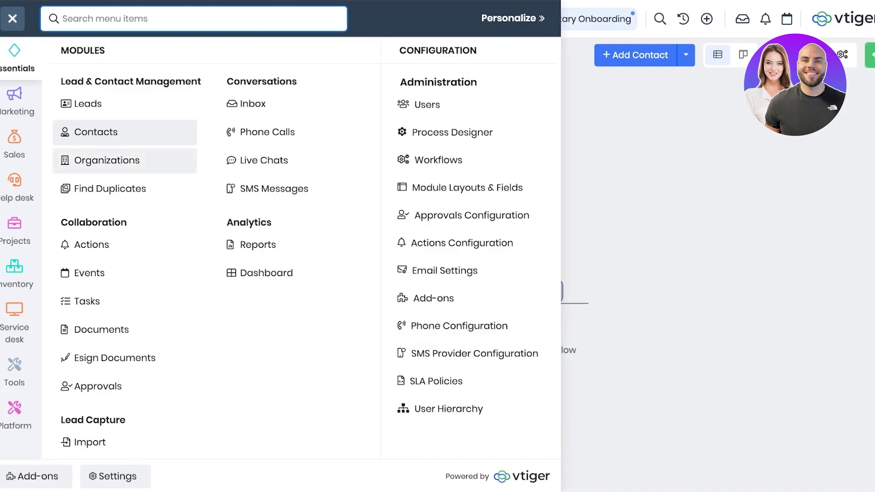
left_click(107, 160)
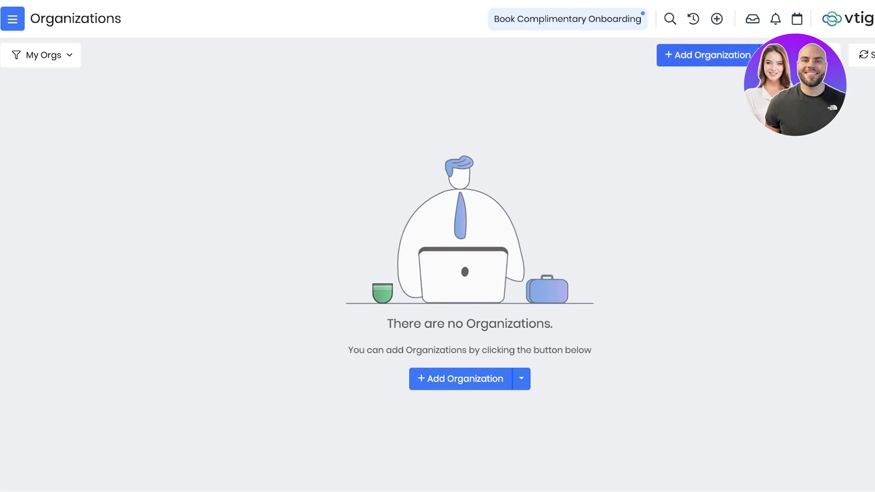
left_click(706, 55)
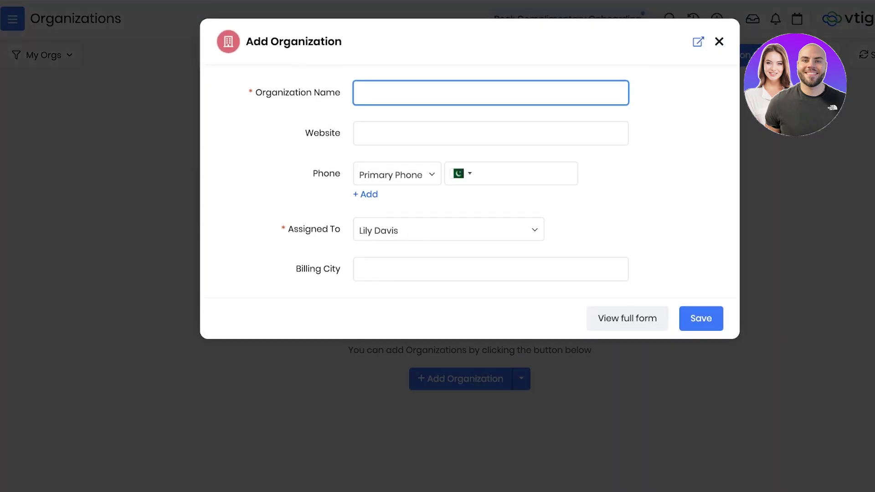
left_click(720, 41)
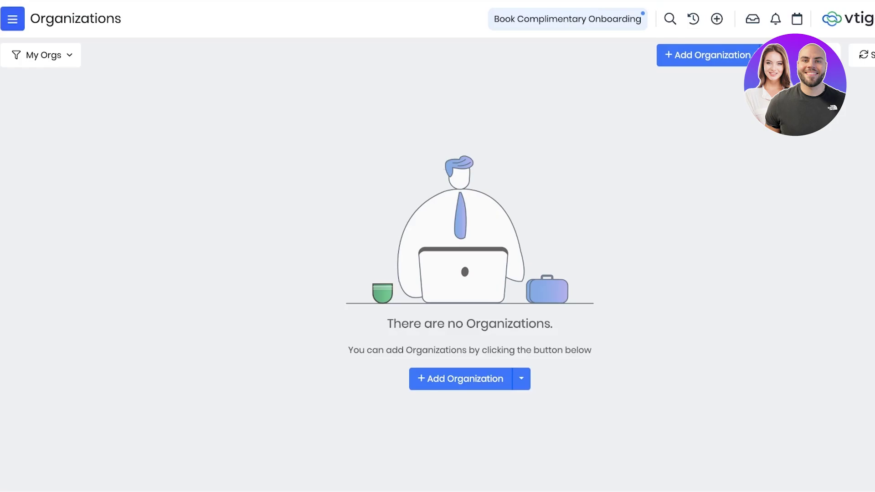
left_click(13, 19)
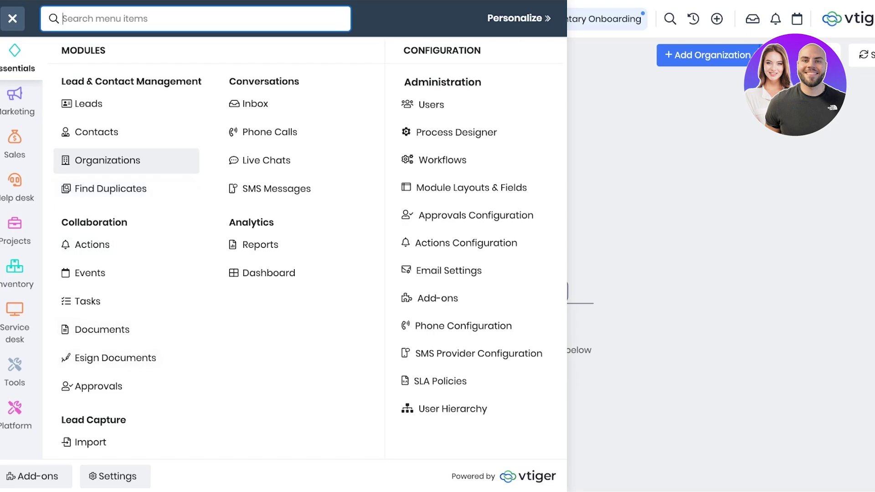
Step: Browse the Platform, Tools and Service desk categories and open Internal Tickets
left_click(15, 413)
left_click(14, 372)
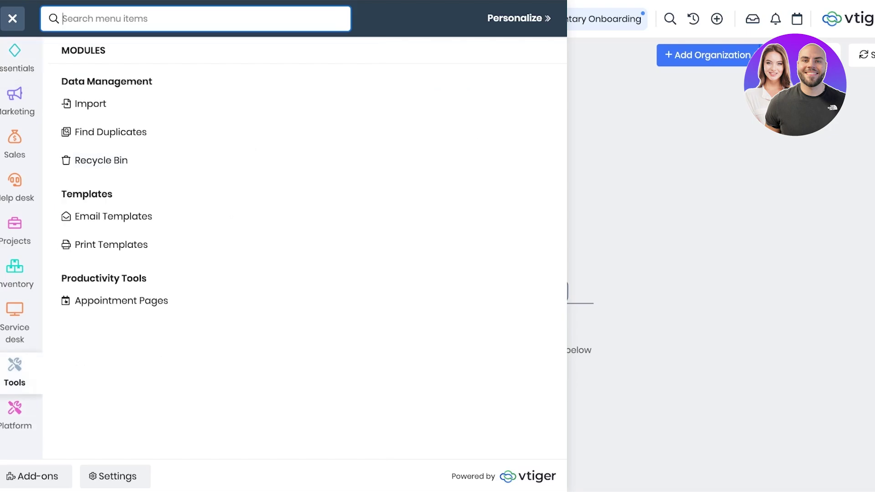
left_click(15, 328)
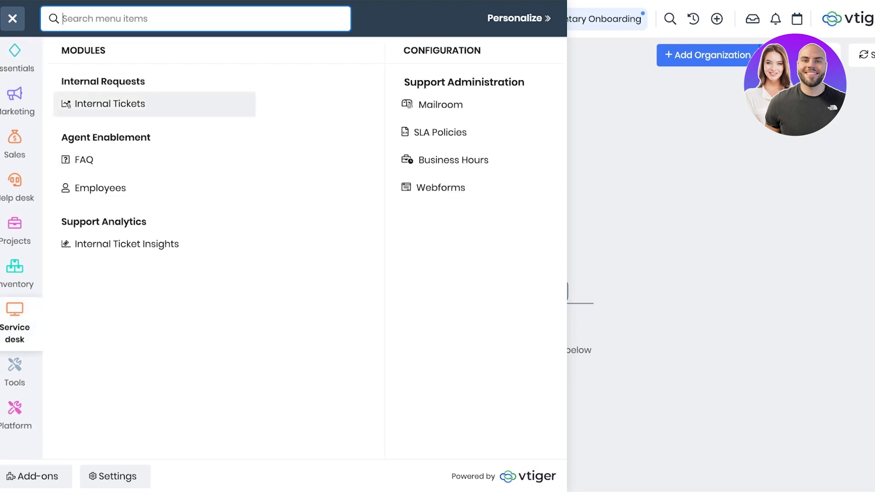
left_click(109, 104)
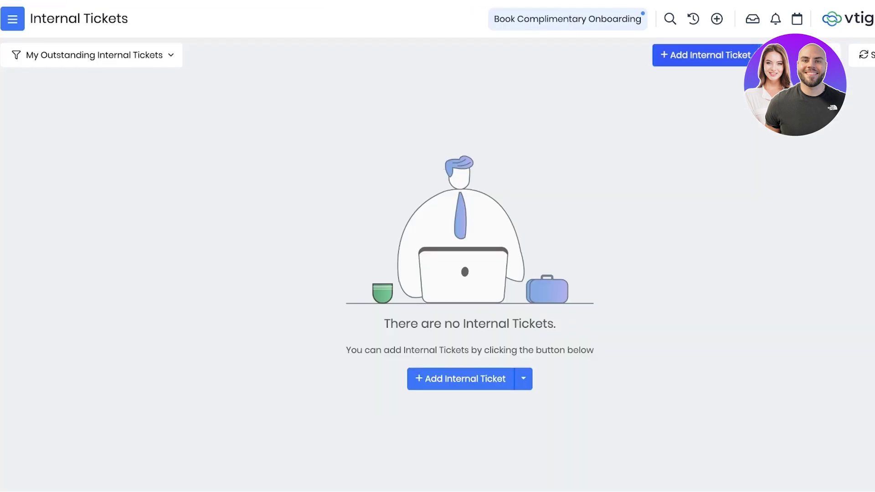
Step: Browse the Inventory, Projects, Marketing and Essentials categories, ending on the Sales category
left_click(12, 18)
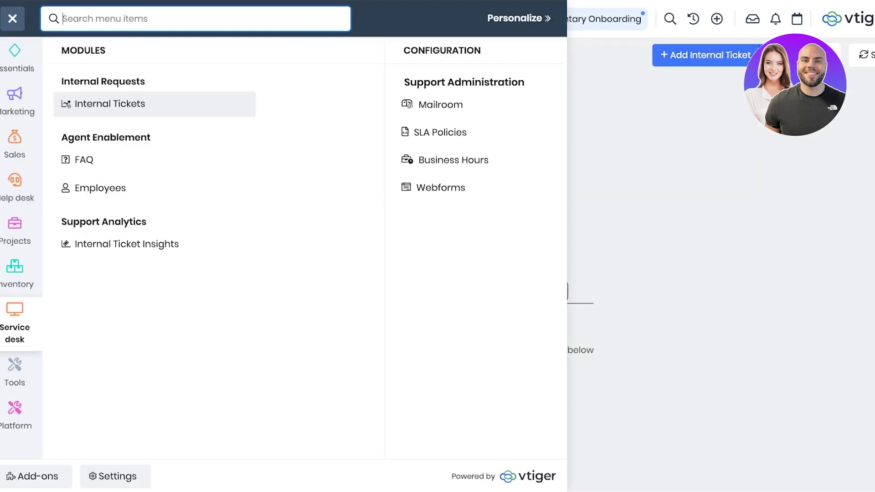
left_click(15, 273)
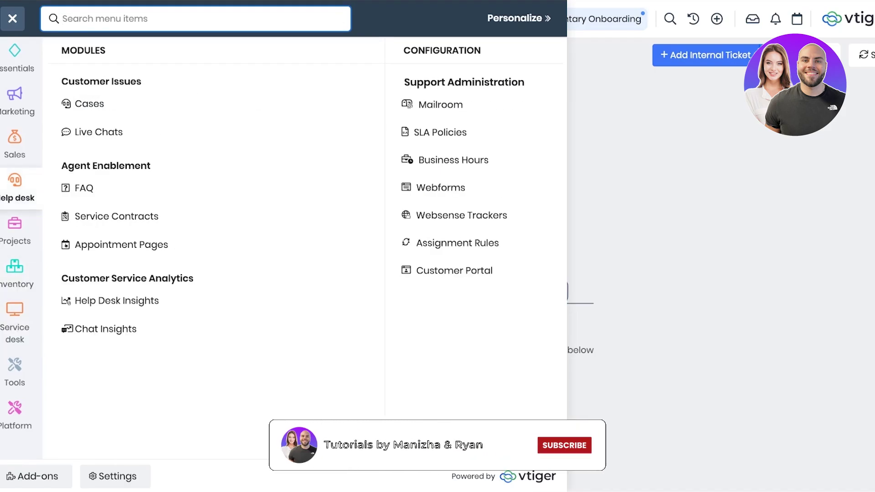
left_click(15, 231)
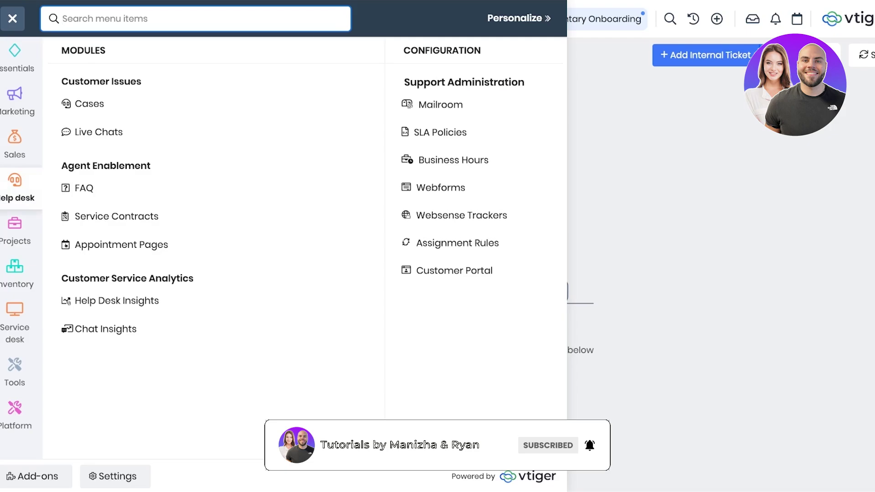
left_click(15, 143)
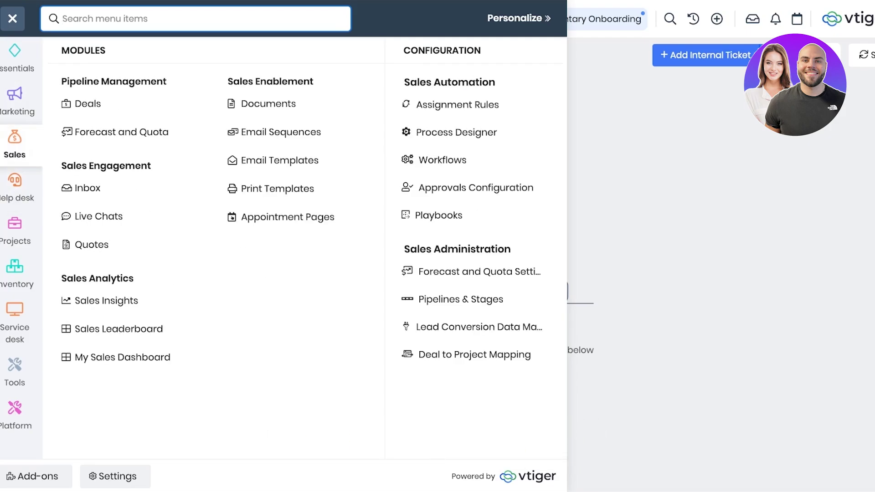
left_click(14, 103)
left_click(14, 57)
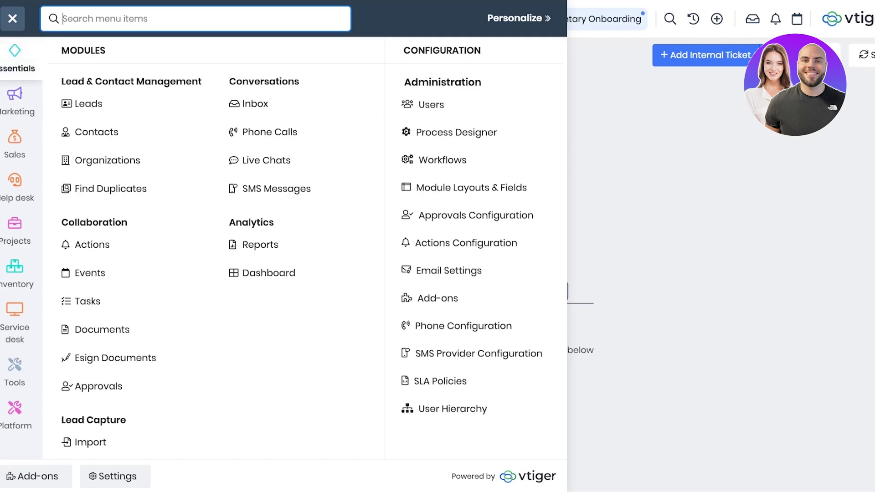
left_click(15, 145)
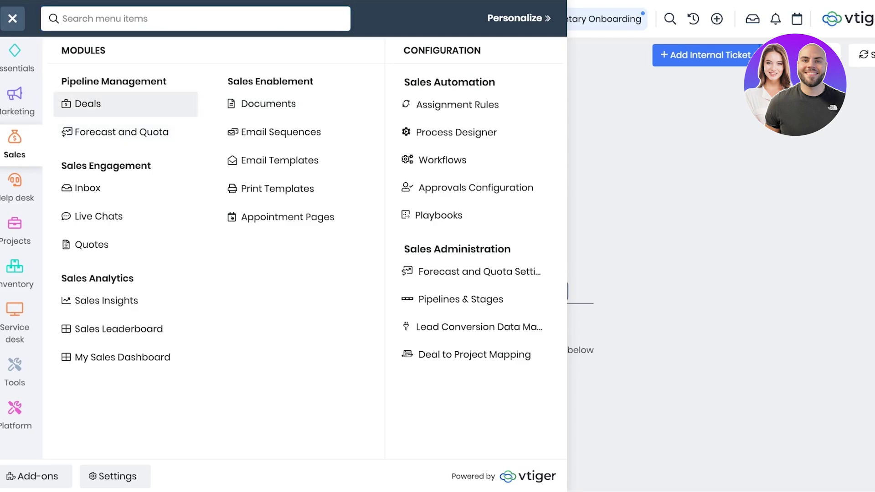
Step: Open Deals, dismiss its Quick Start panel, and bring up the deal customization options
left_click(88, 104)
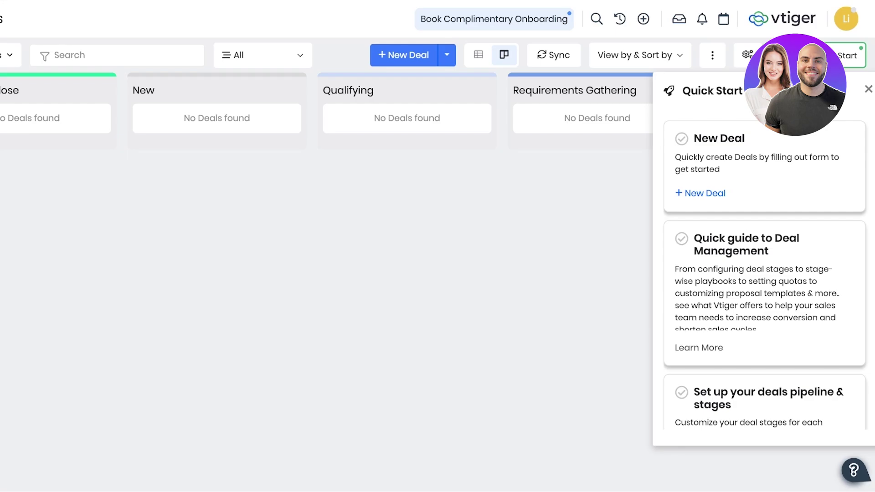
key("Escape")
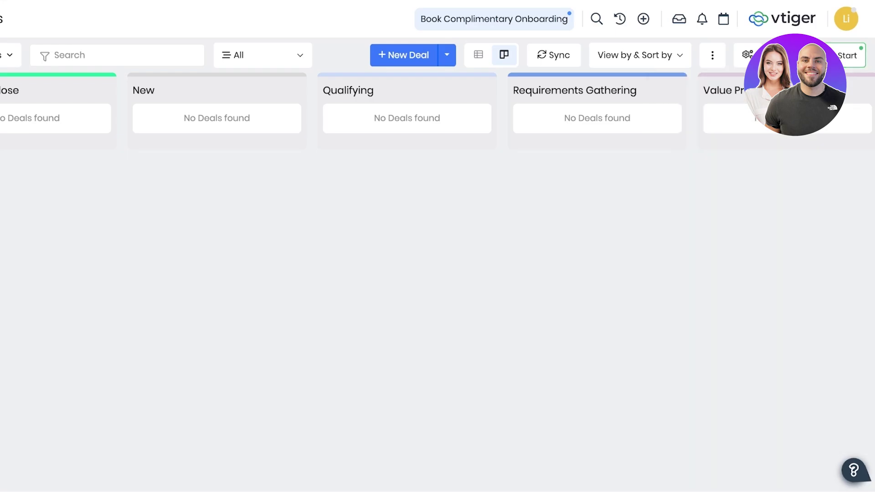
left_click(713, 54)
left_click(747, 54)
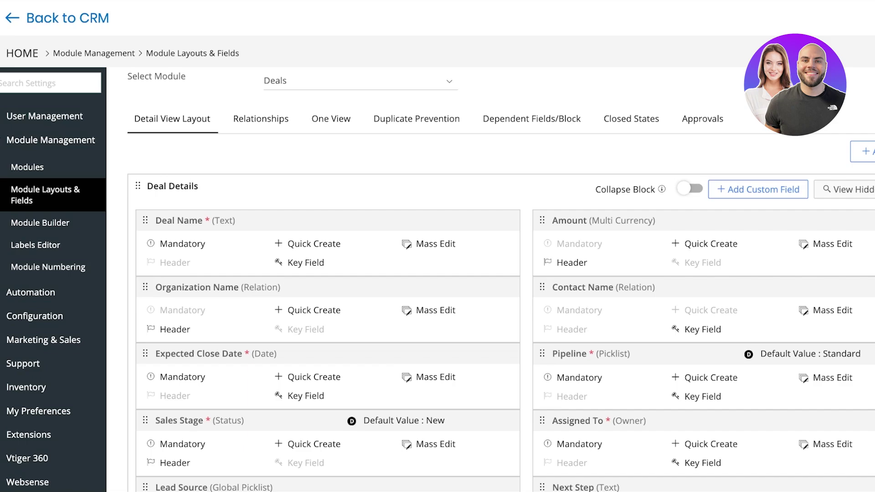
Step: Review the Deals layout, Relationships, Dependent Fields and Closed States settings
scroll(501, 279, "down", 15)
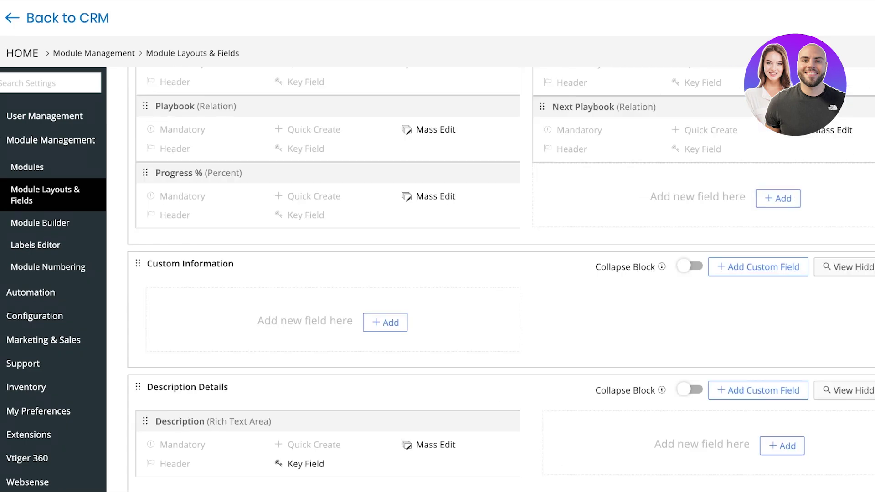
scroll(501, 280, "up", 15)
left_click(260, 119)
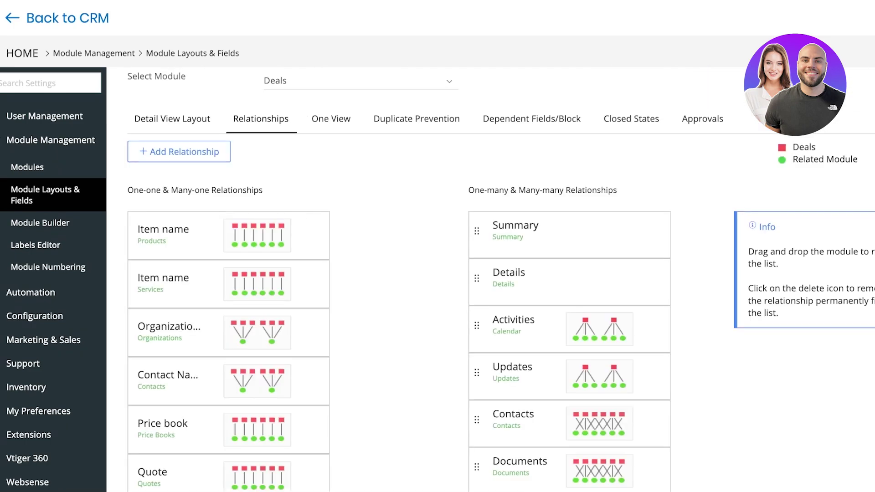
left_click(532, 119)
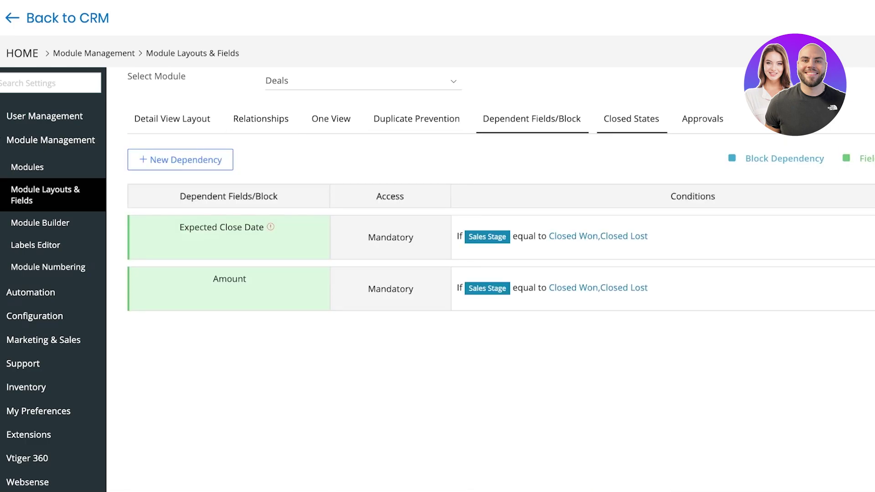
left_click(631, 119)
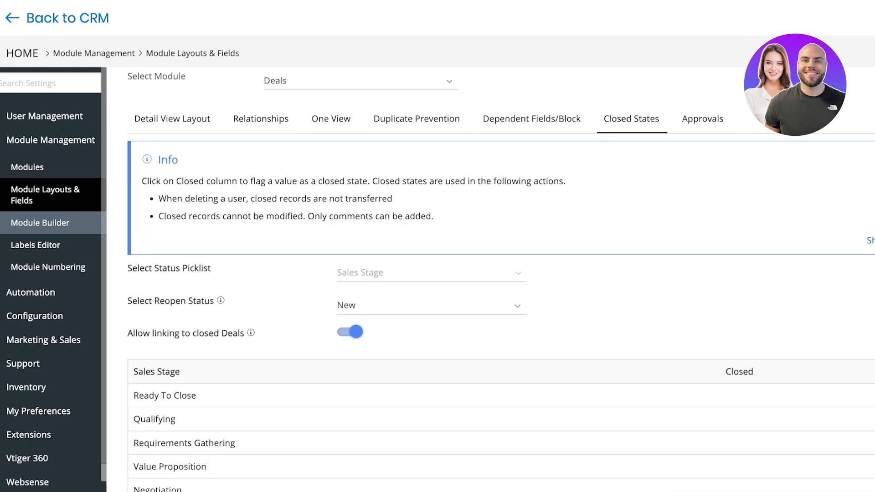
Step: Open Modules and the Labels Editor, then expand the User Management, Module Management, Automation and Configuration settings
left_click(27, 167)
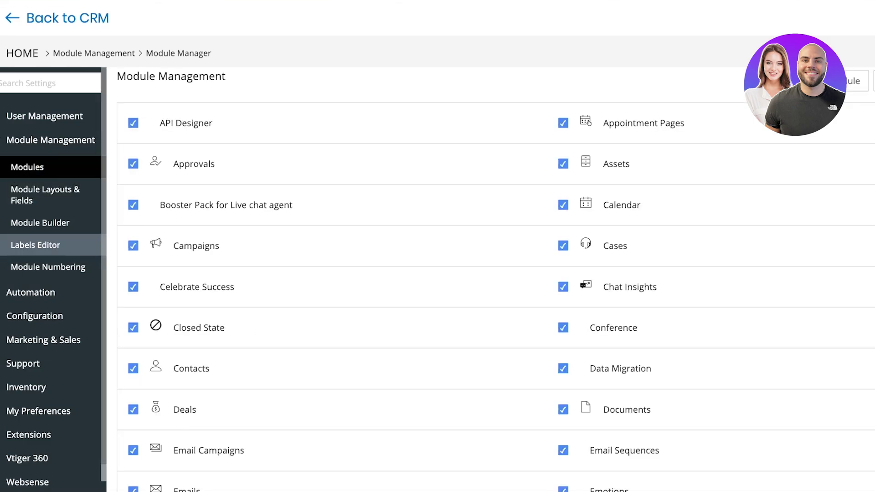
left_click(35, 245)
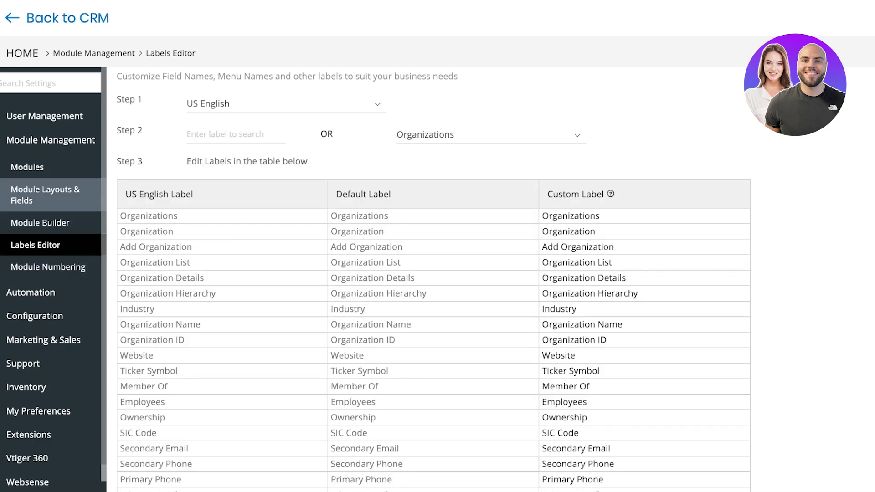
left_click(44, 116)
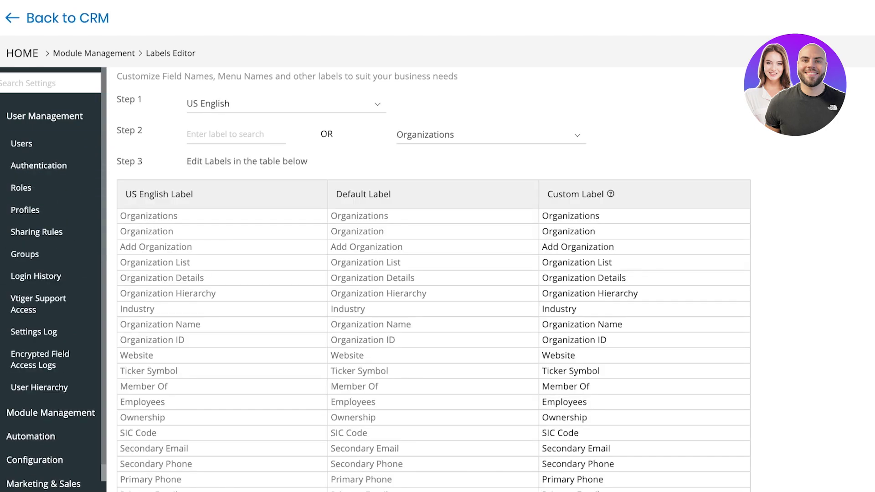
left_click(50, 413)
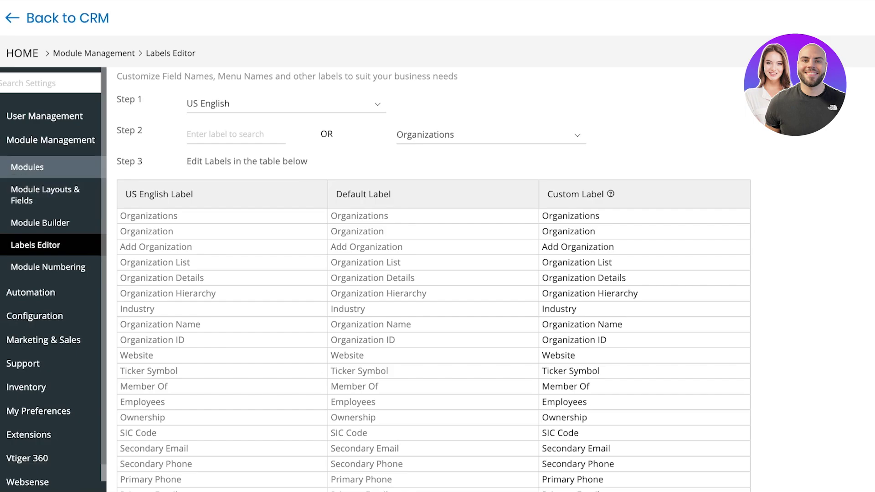
left_click(30, 292)
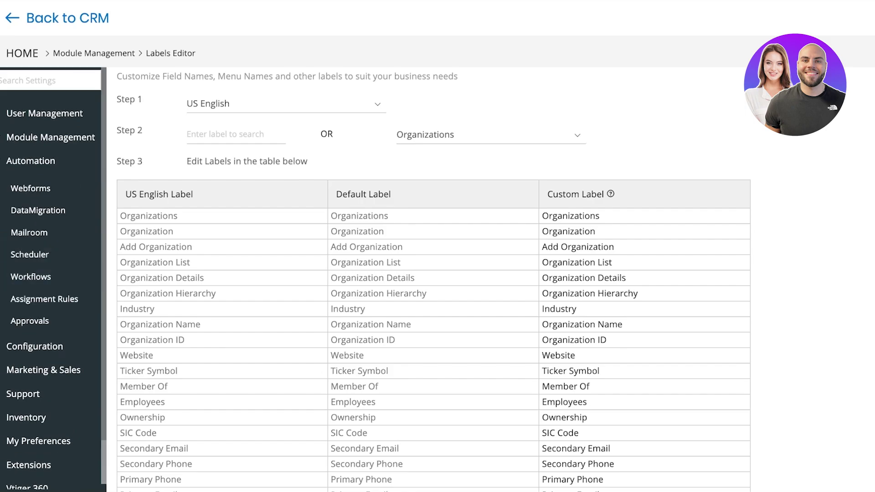
left_click(35, 346)
scroll(51, 274, "down", 5)
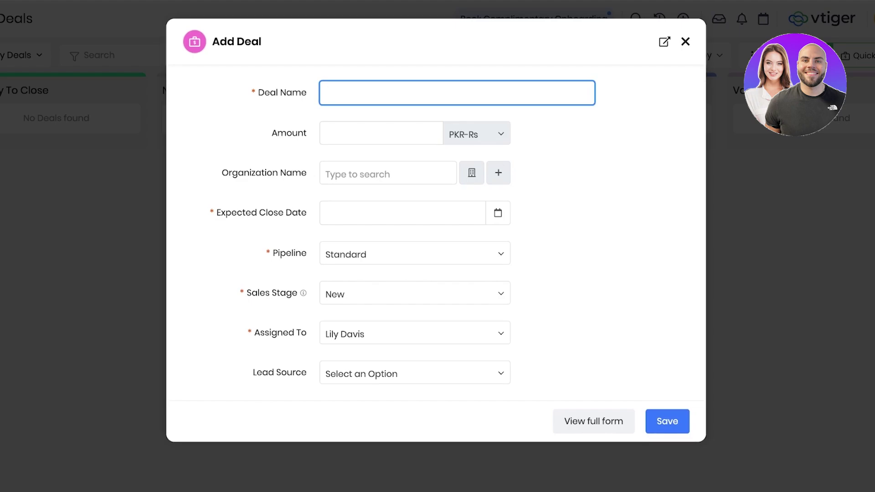
Step: Enter the deal name 'Hair extension supply' with an amount of 100000
type("Hair extension supply")
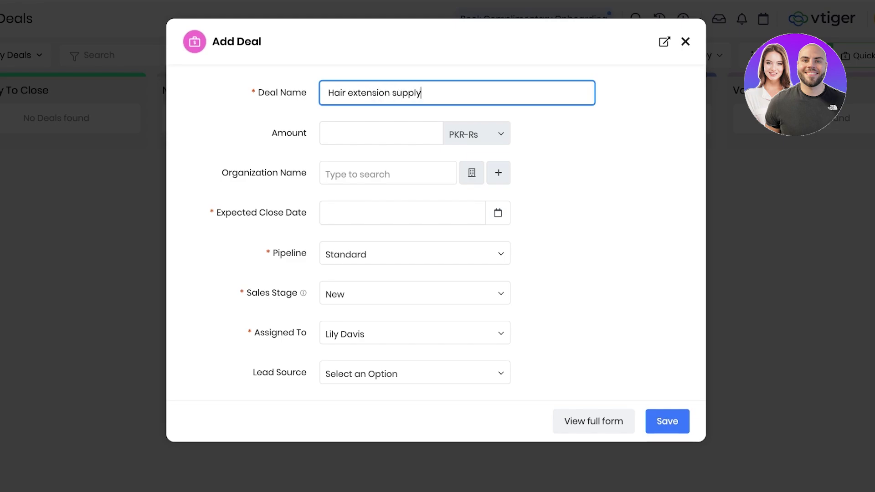
left_click(381, 133)
type("100000")
Step: Search the organization field for CAT and add it as a new organization
left_click(387, 174)
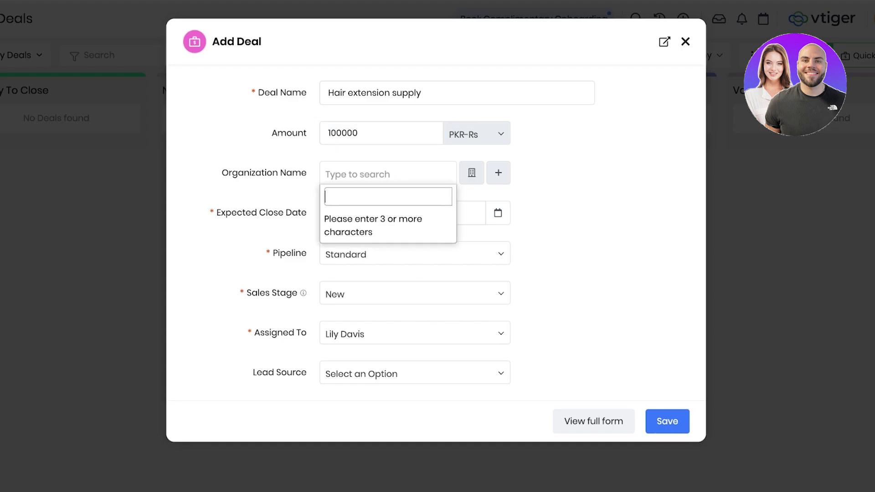
type("CAT")
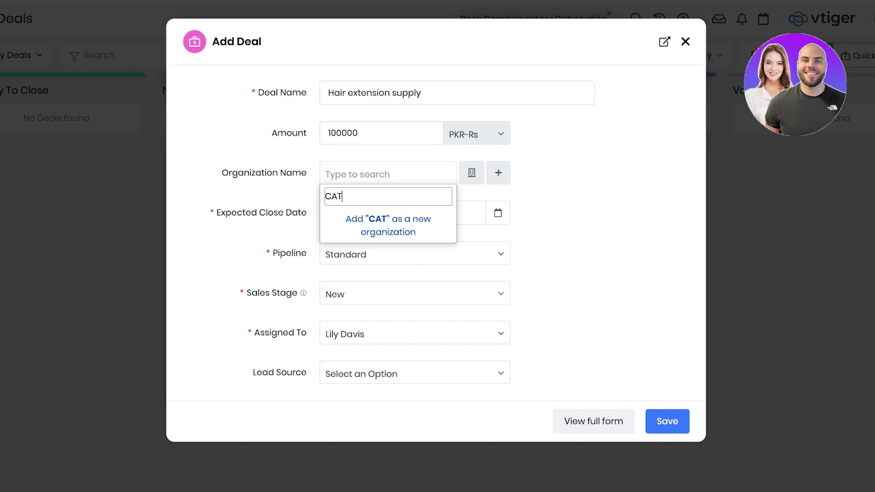
key("Return")
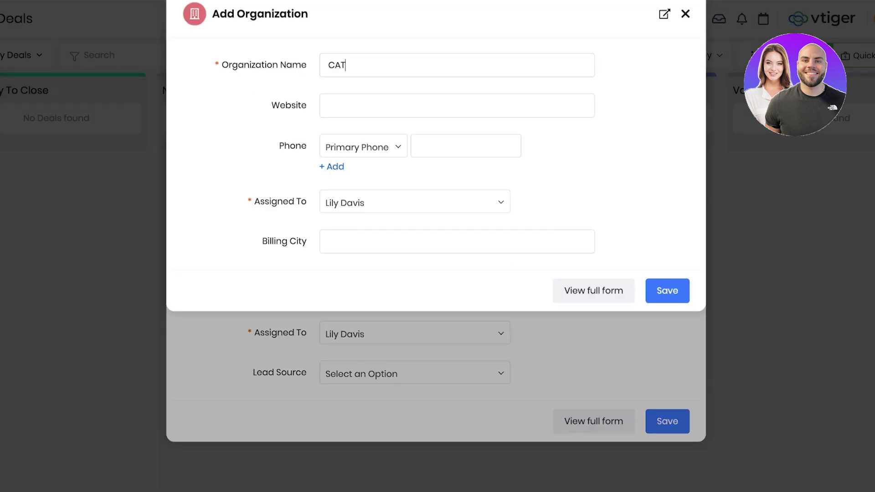
Step: Save the CAT organization, set the close date to 2024-09-30, and keep the Standard pipeline
key("Return")
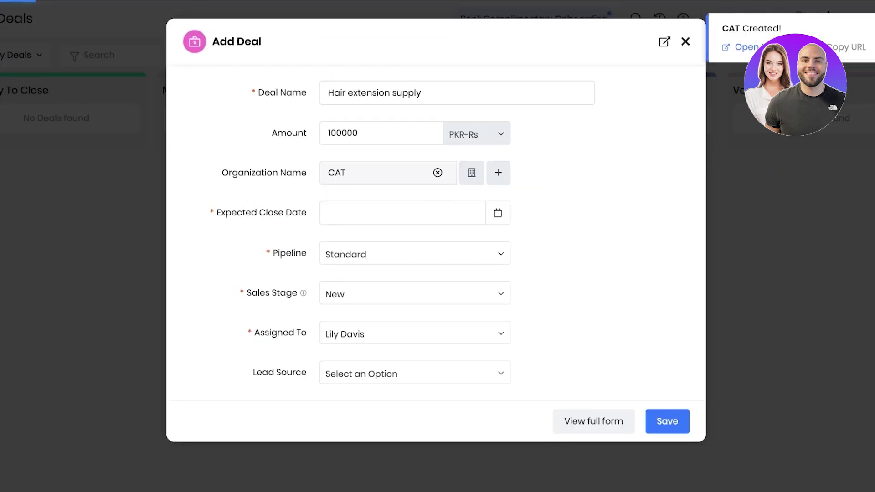
left_click(401, 213)
type("2024-09-18")
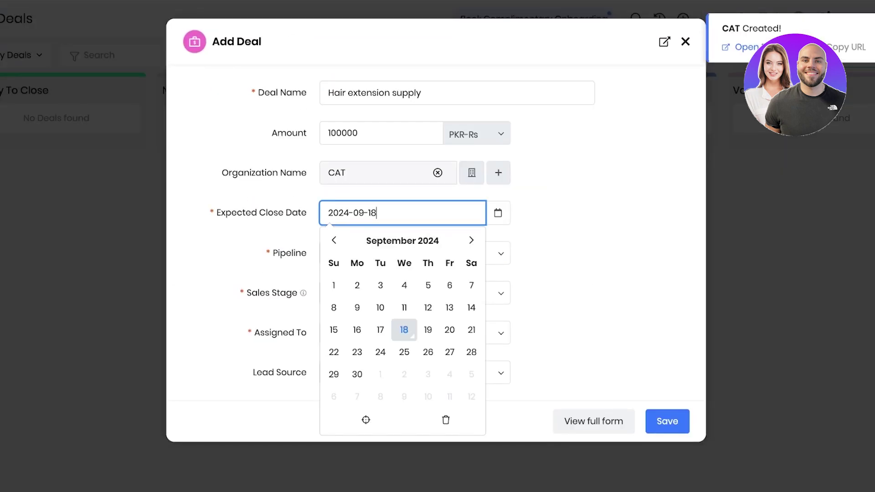
left_click(357, 374)
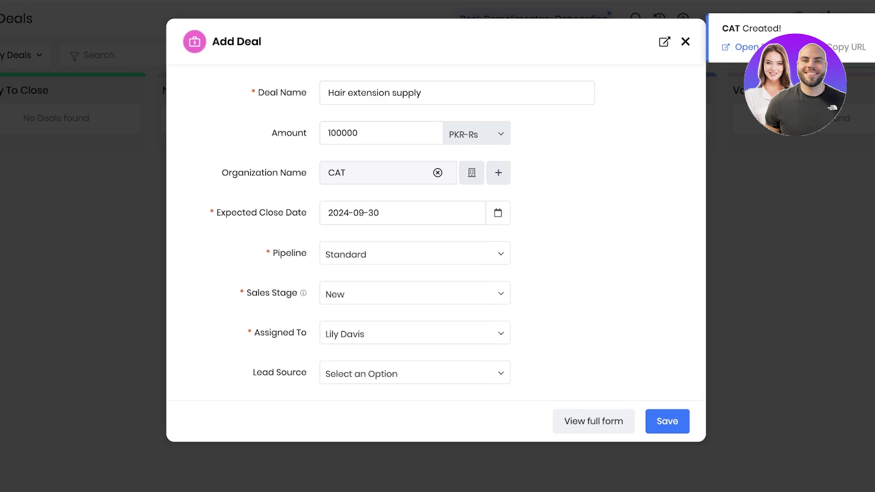
left_click(414, 254)
left_click(415, 275)
left_click(414, 254)
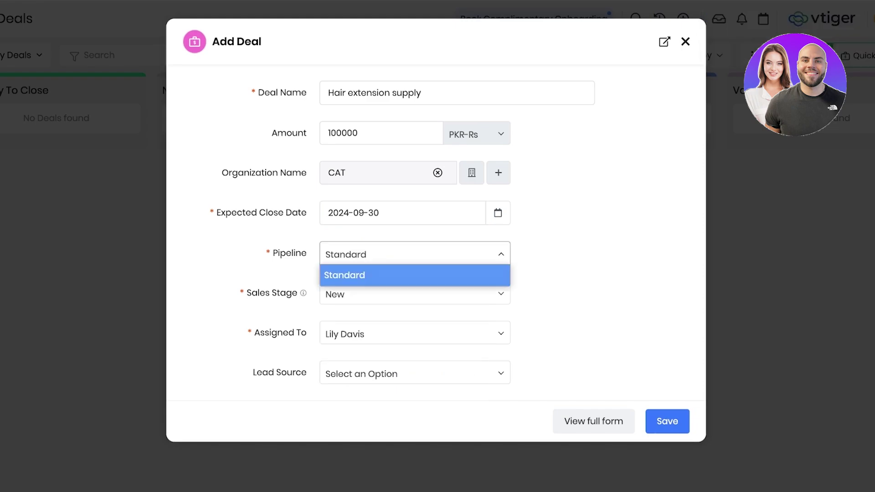
left_click(415, 275)
Step: Set the deal's sales stage to Qualifying
left_click(415, 294)
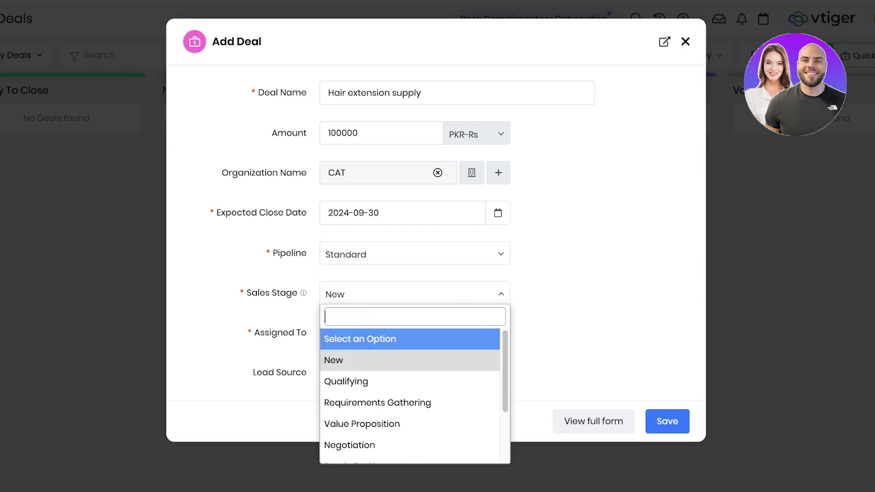
scroll(410, 401, "down", 3)
scroll(410, 396, "up", 2)
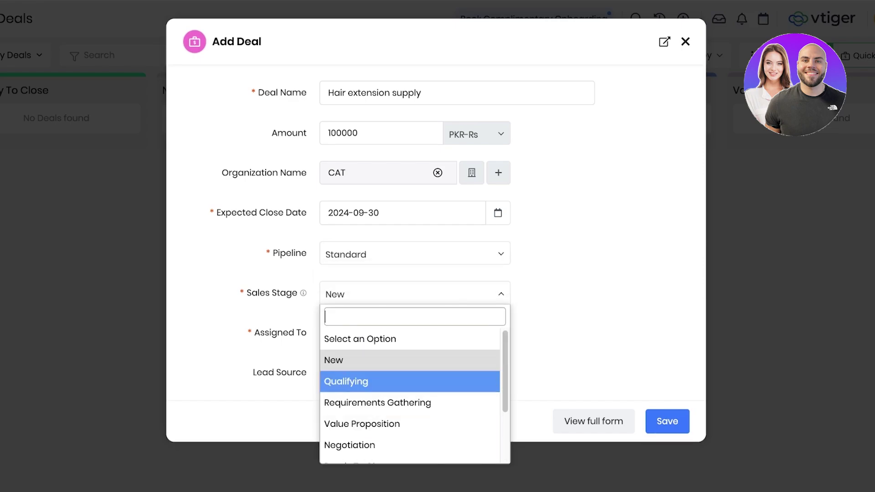
scroll(410, 392, "down", 3)
scroll(410, 392, "up", 3)
scroll(410, 387, "down", 2)
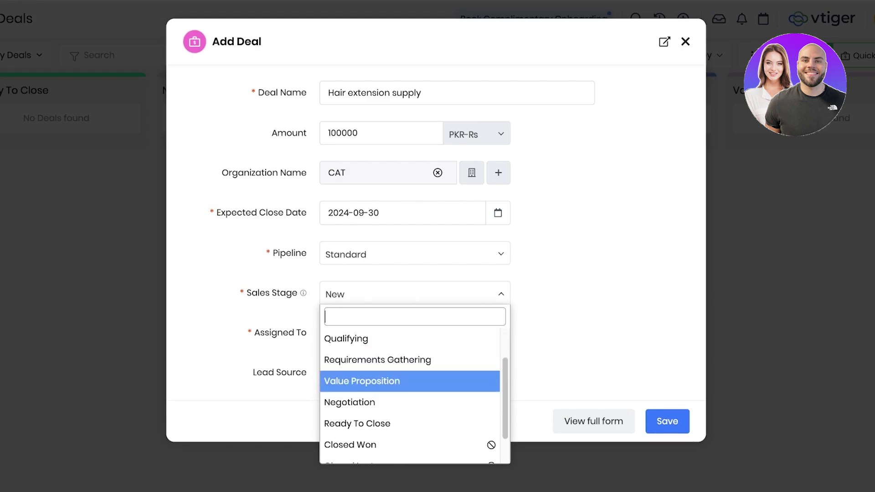
scroll(411, 401, "down", 2)
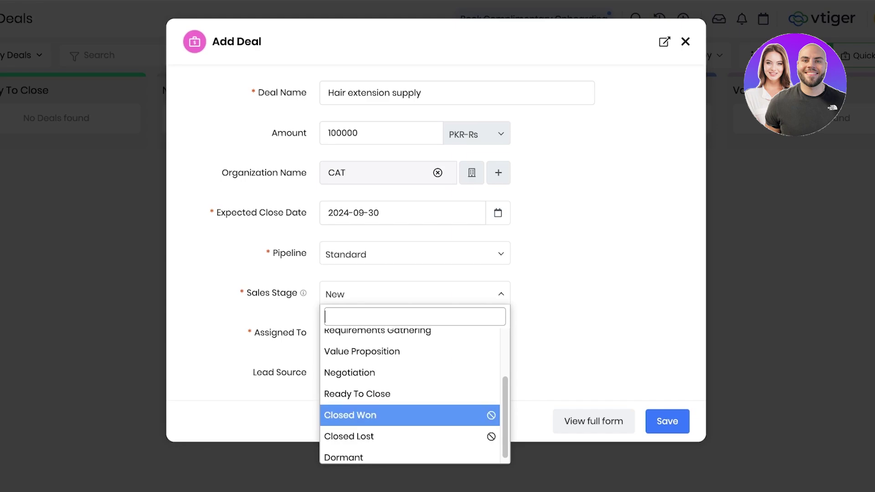
scroll(410, 388, "up", 3)
scroll(410, 385, "up", 1)
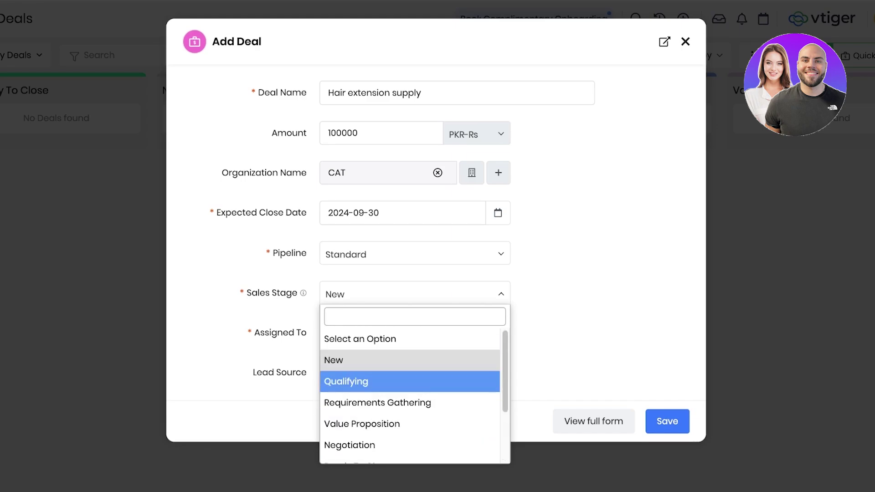
left_click(346, 382)
Step: Keep the current assignee and lead source unchanged, and save the deal
left_click(411, 334)
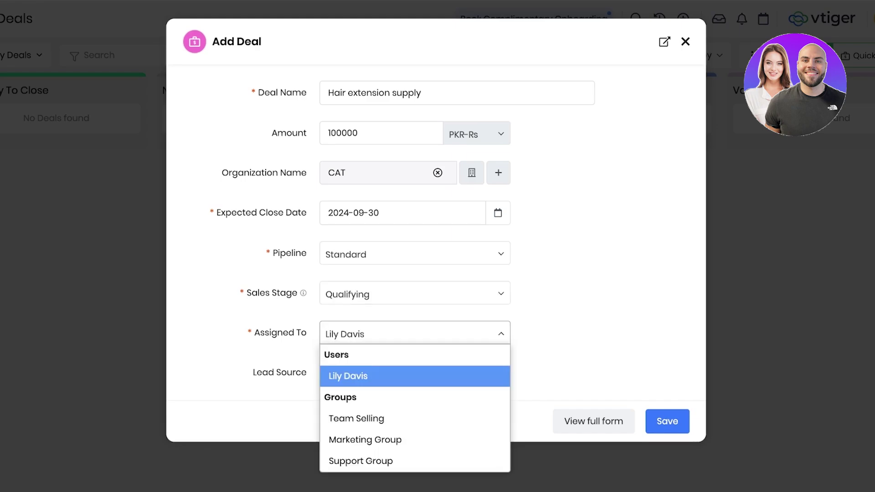
left_click(347, 376)
left_click(410, 334)
left_click(346, 376)
left_click(410, 374)
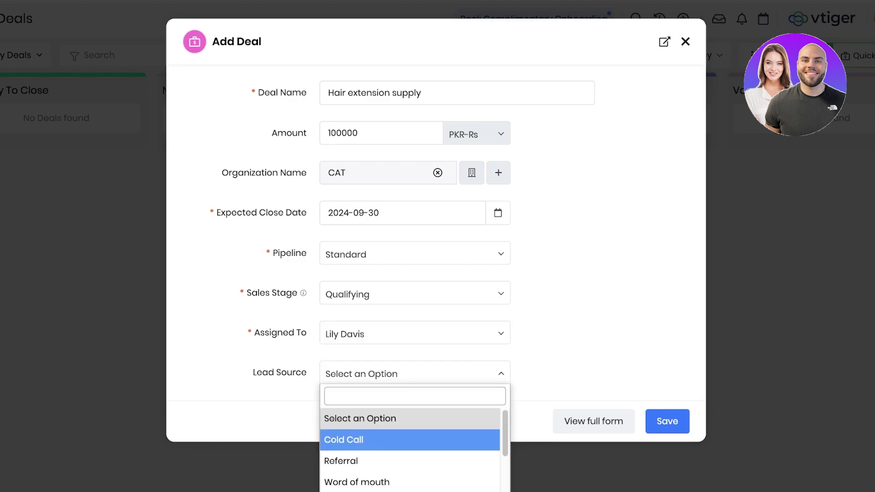
left_click(410, 334)
left_click(347, 374)
left_click(667, 421)
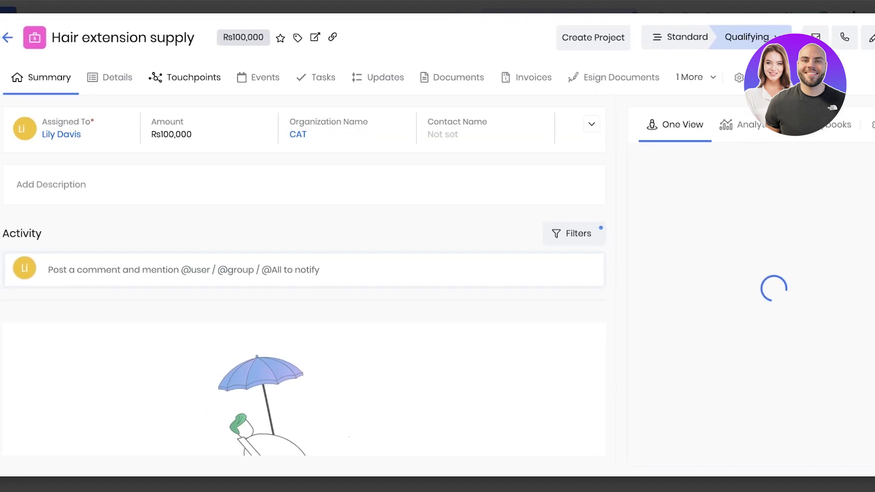
Step: Drag the deal card from Qualifying past Requirements Gathering, then bring up the main app menu
left_click(109, 77)
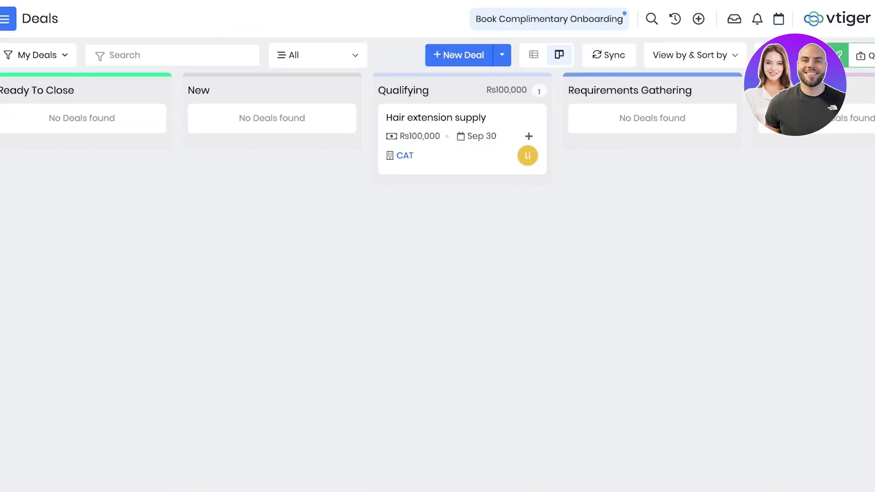
left_click_drag(463, 117, 655, 117)
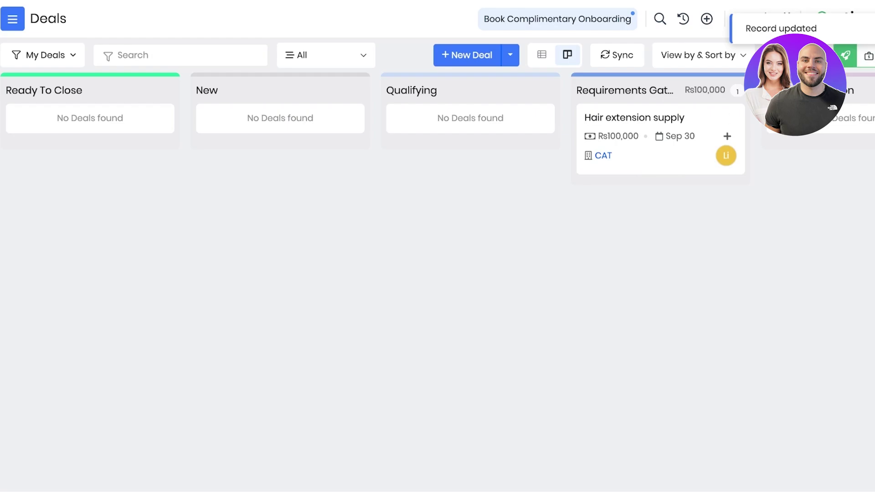
left_click_drag(654, 118, 843, 119)
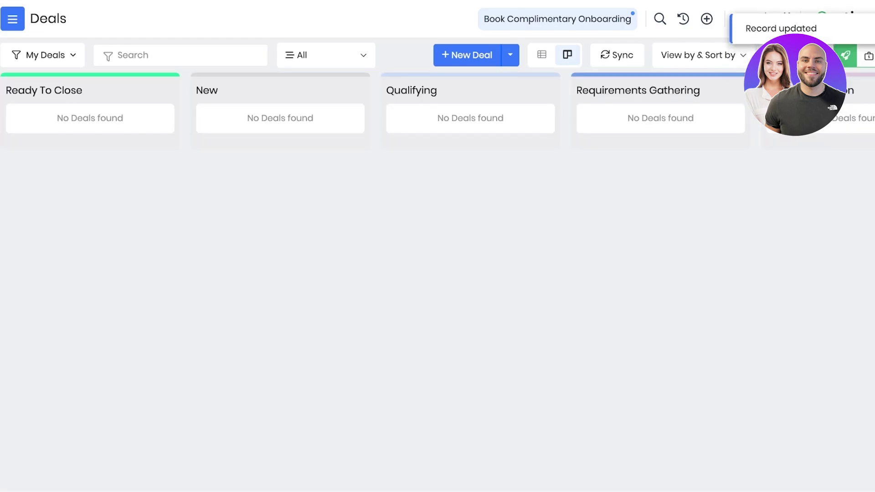
left_click(13, 18)
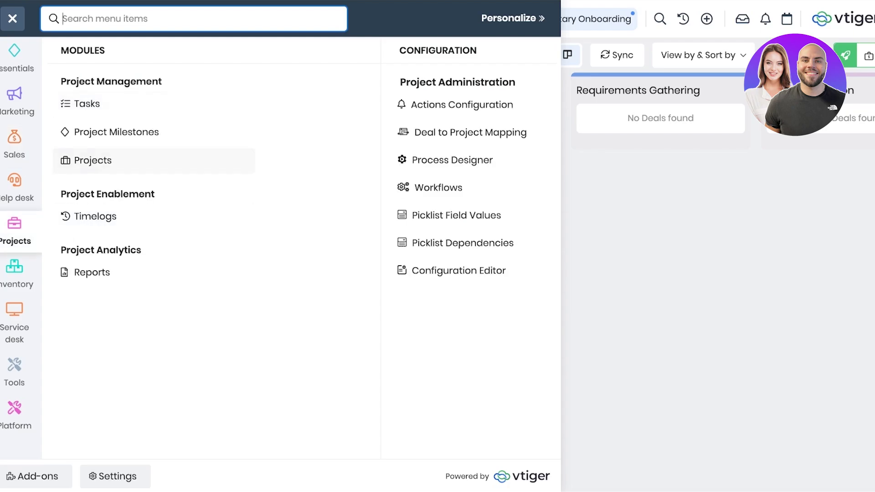
Step: Browse the Sales module group in the main menu's left rail
left_click(14, 59)
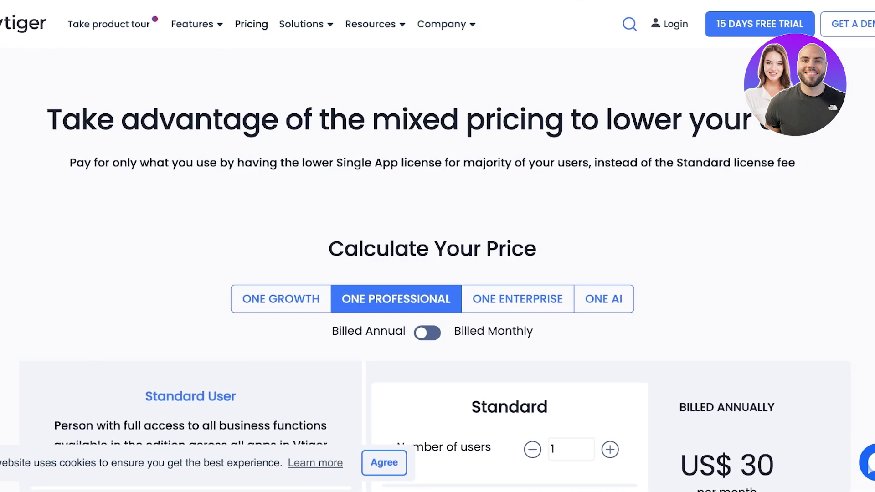
scroll(437, 273, "down", 4)
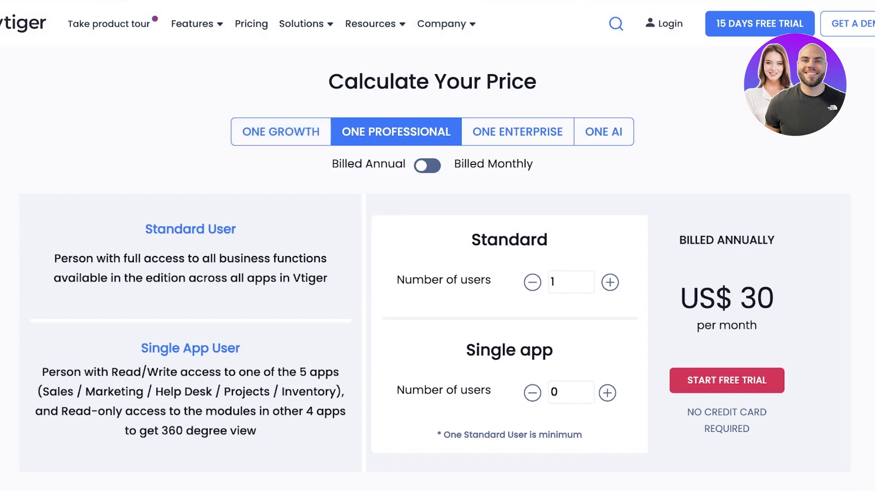
left_click(281, 132)
left_click(396, 132)
left_click(281, 132)
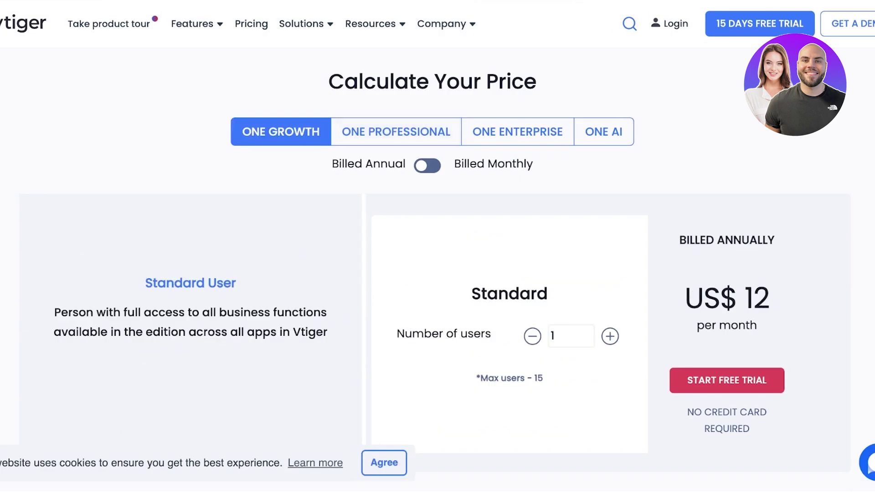
key("Up")
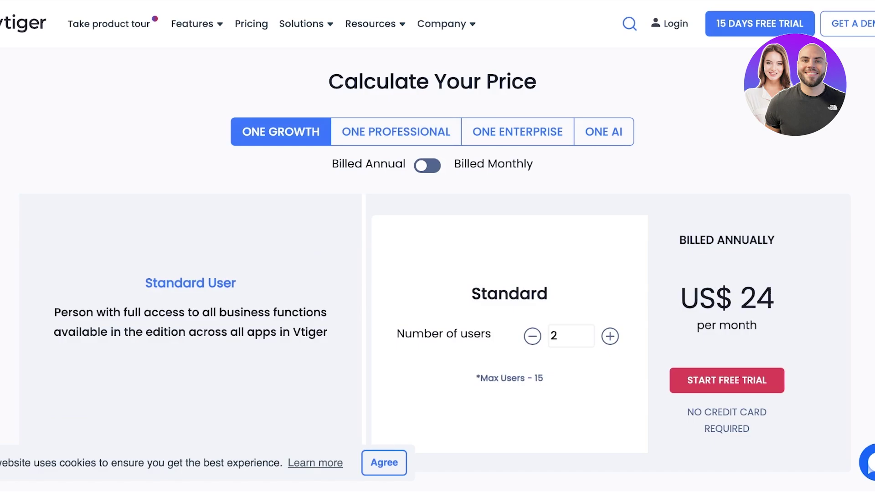
key("Down")
left_click(396, 132)
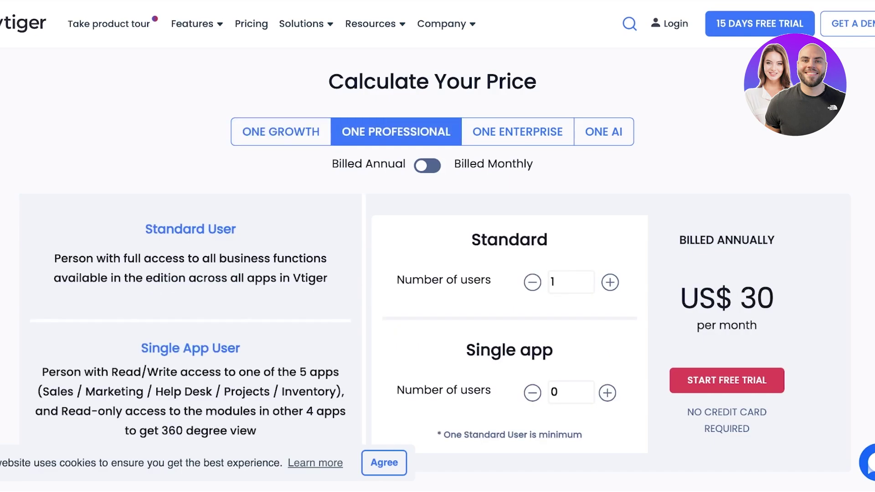
scroll(438, 246, "down", 2)
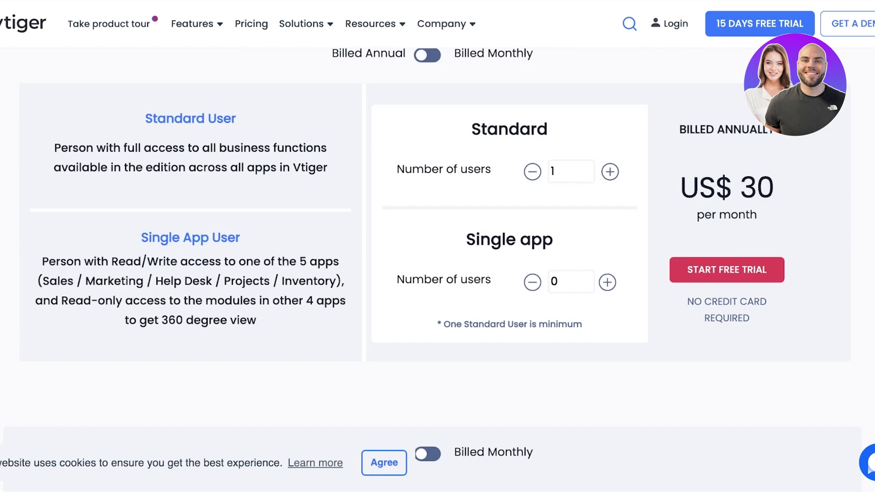
key("Up")
key("Up")
key("Down")
key("Down")
key("Up")
key("Up")
key("Down")
key("Down")
key("Up")
key("Up")
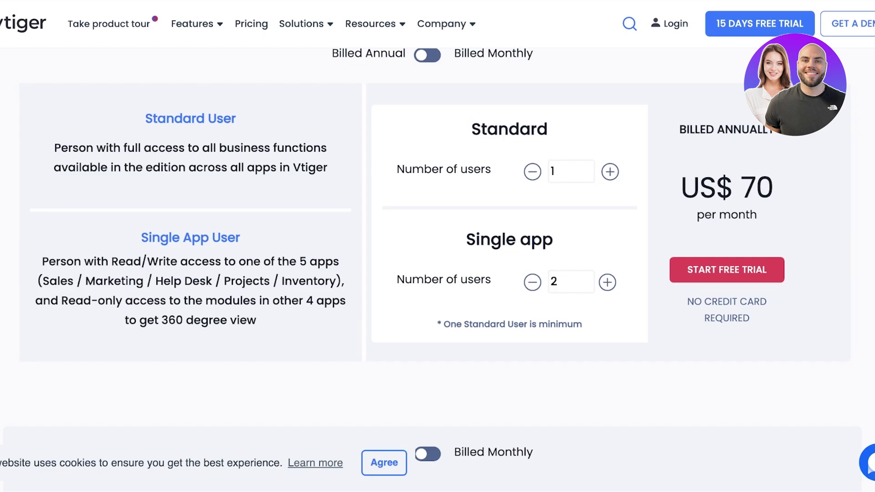
key("Down")
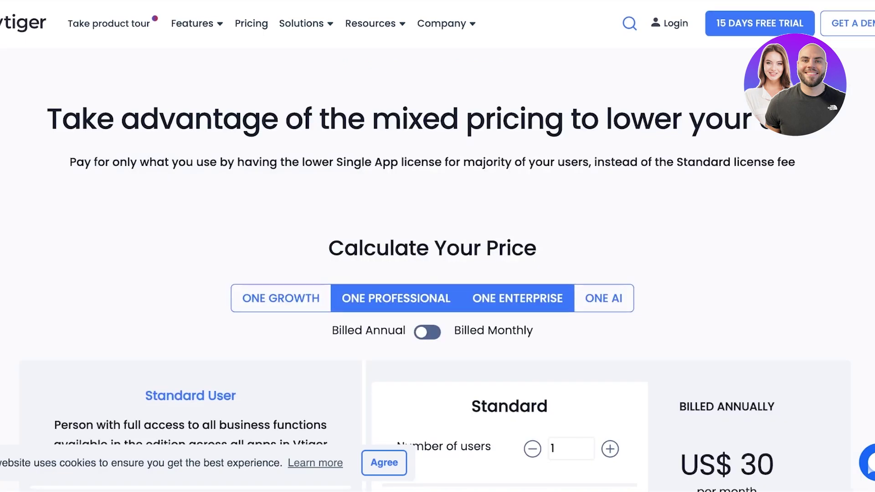
scroll(438, 247, "down", 10)
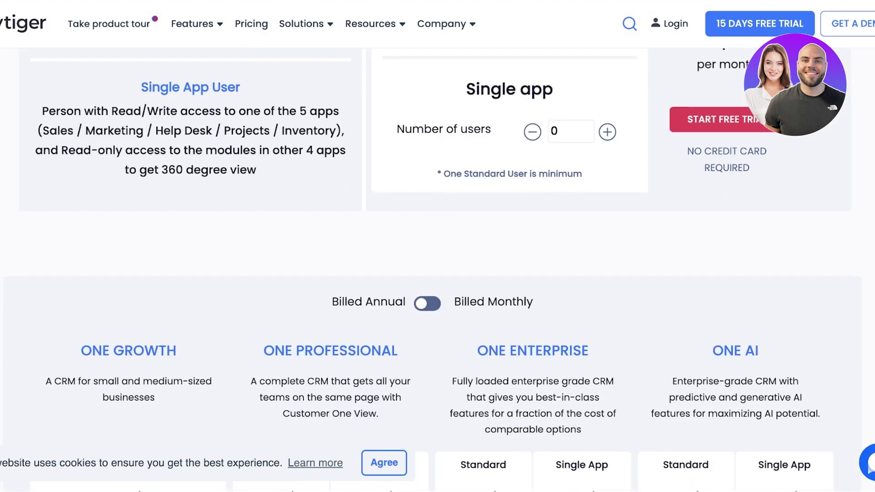
scroll(438, 246, "down", 9)
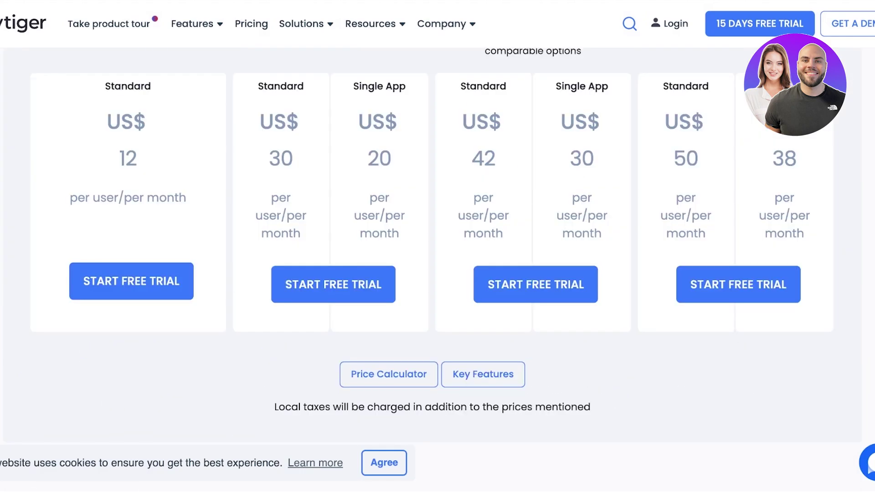
scroll(431, 246, "up", 1)
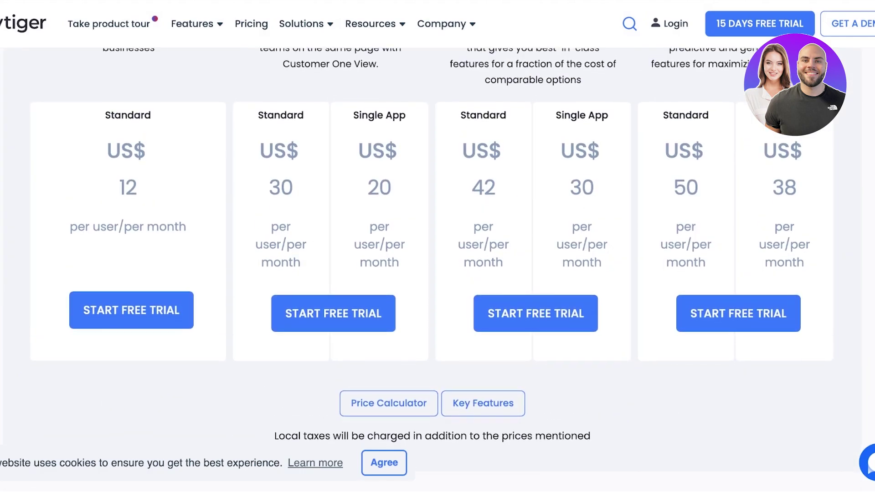
scroll(438, 246, "down", 6)
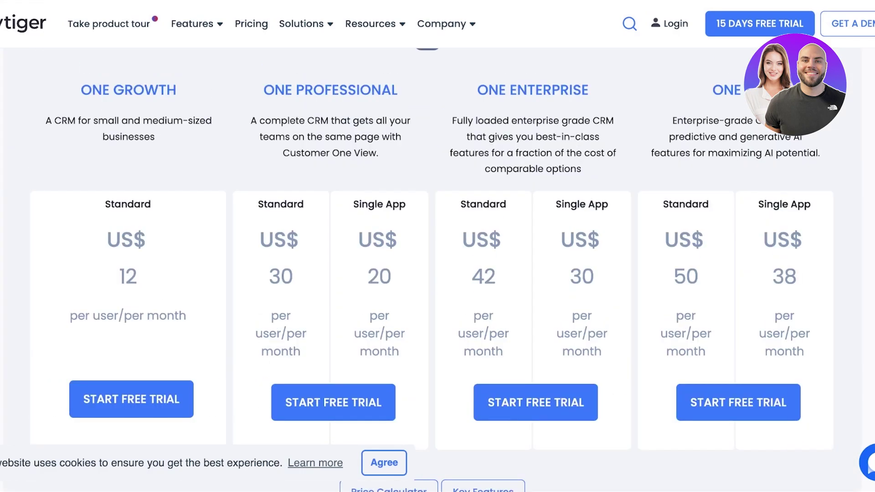